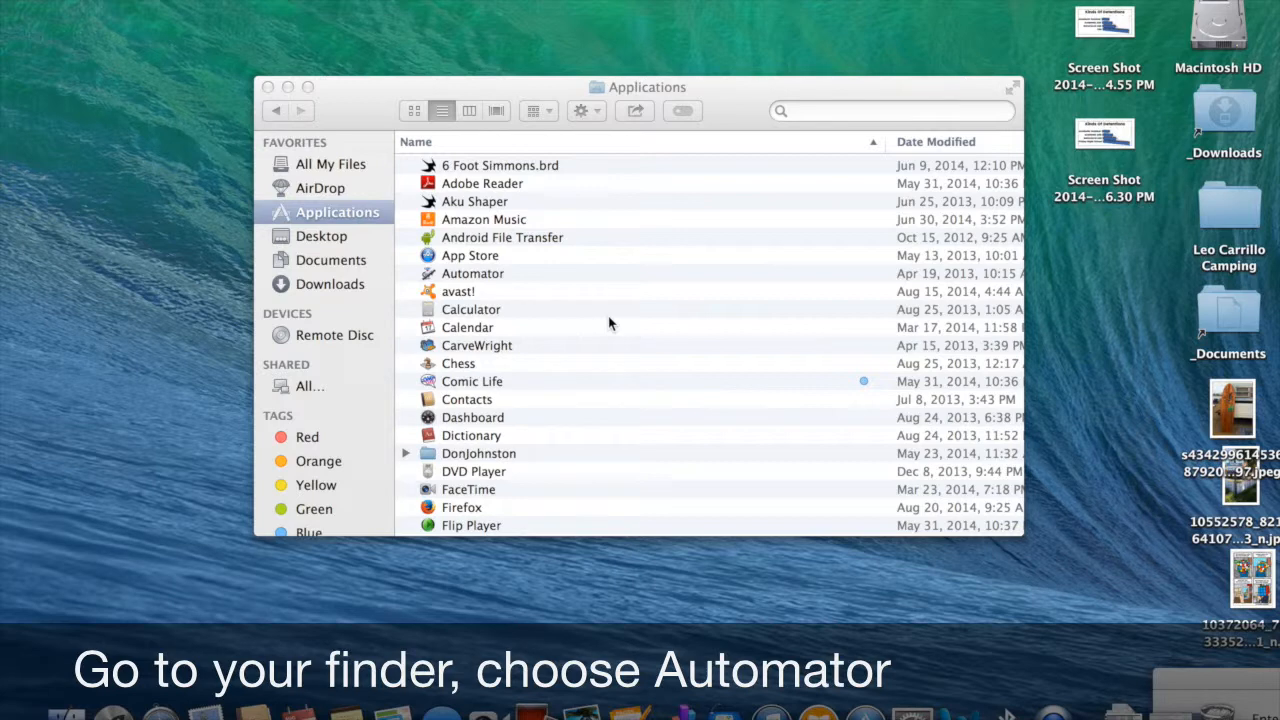
Step: Open Automator from the Applications folder and create a new Calendar Alarm document
double_click(453, 271)
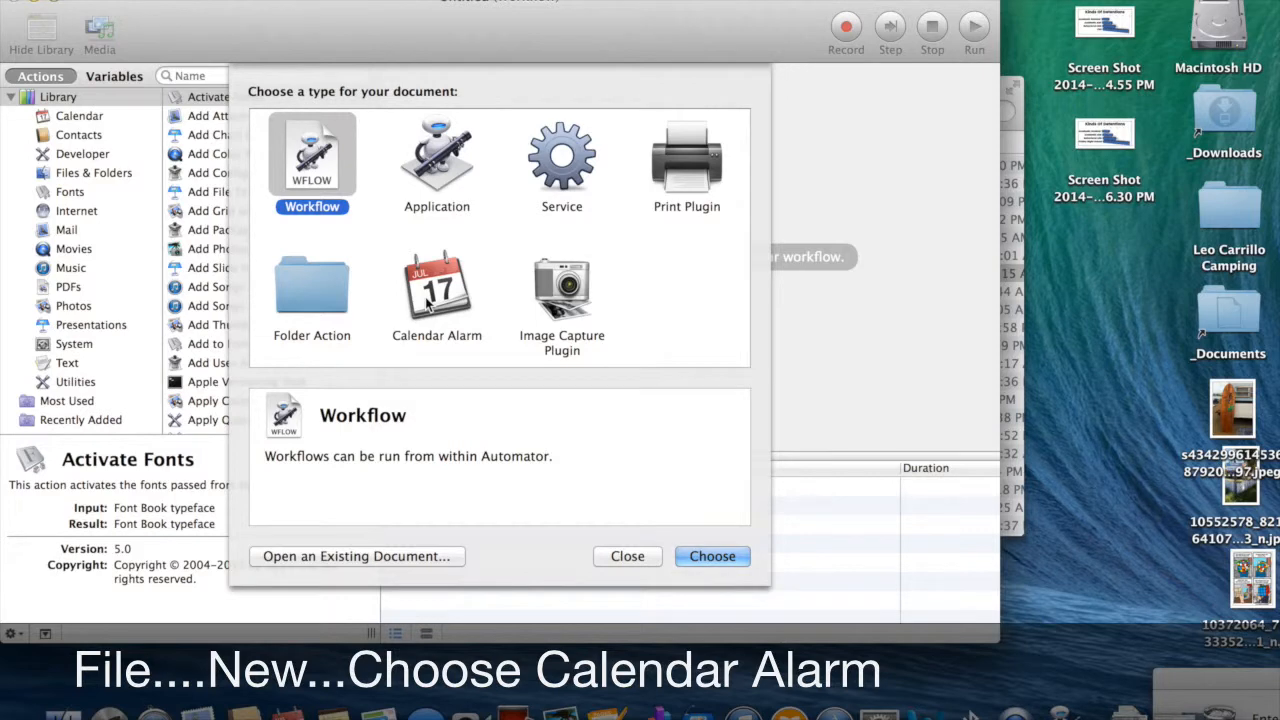
click(428, 305)
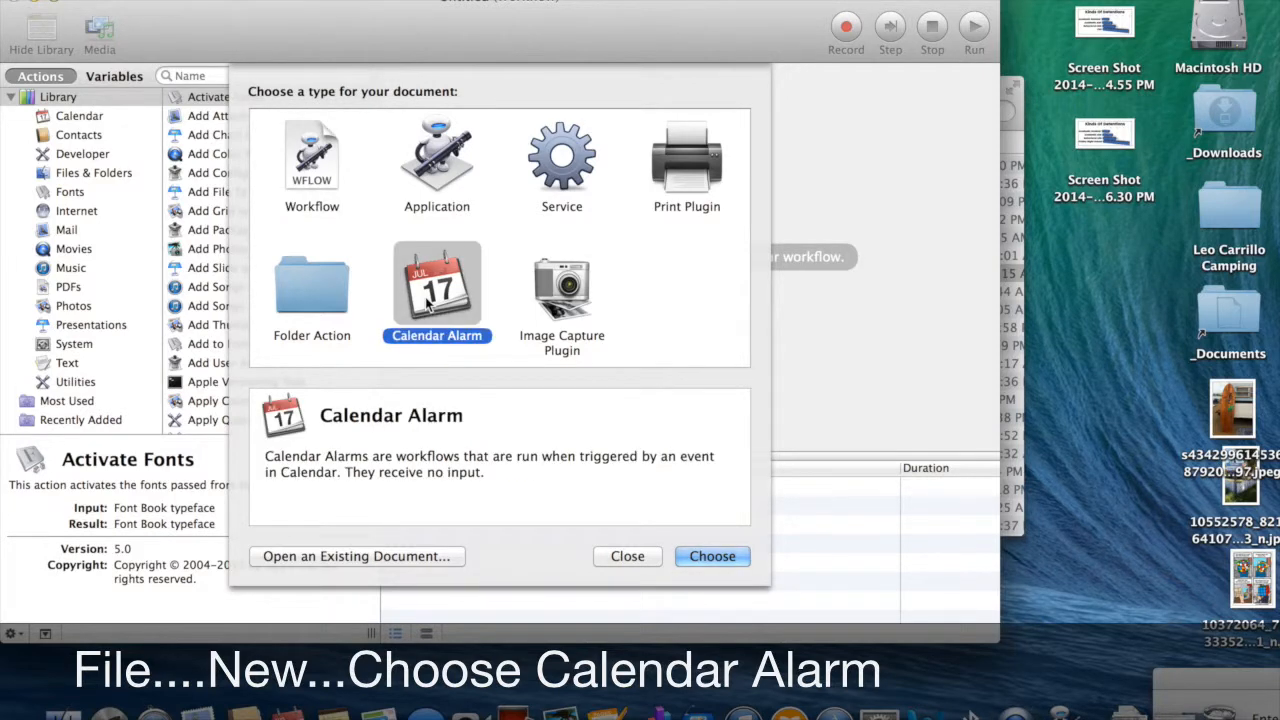
click(719, 558)
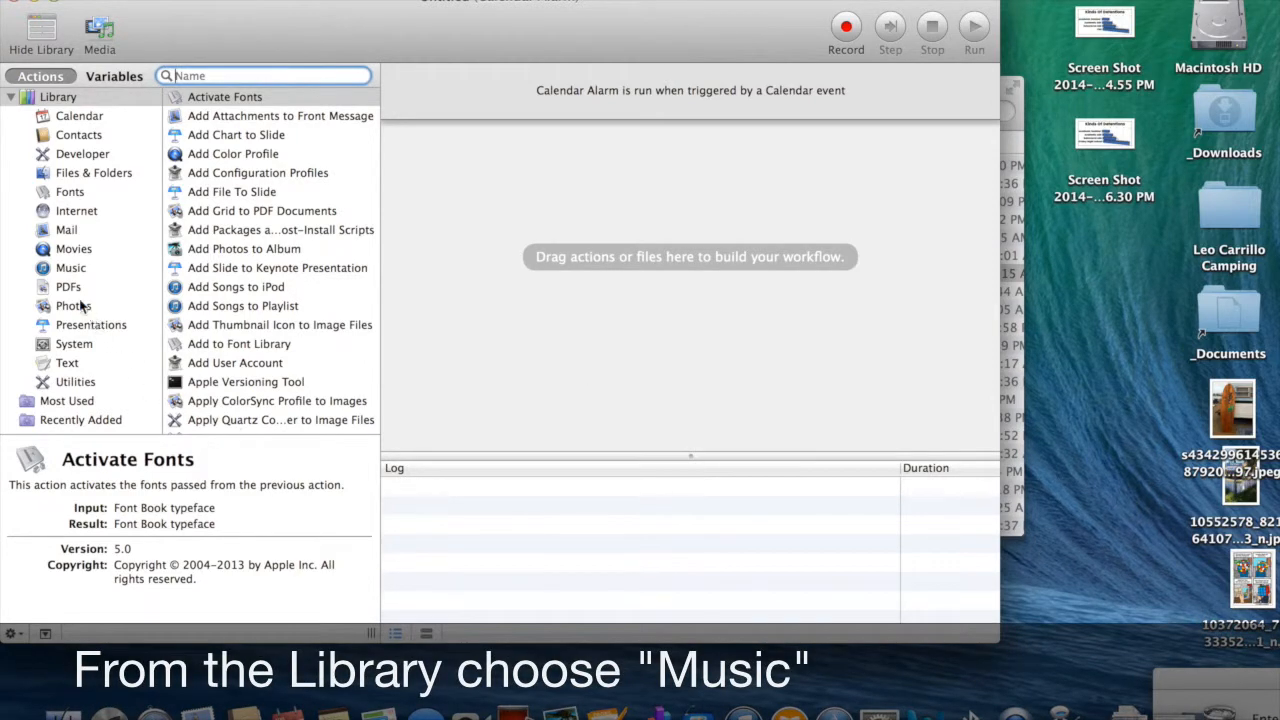
Step: Add the Find iTunes Items action from the Music library to the empty workflow
click(70, 268)
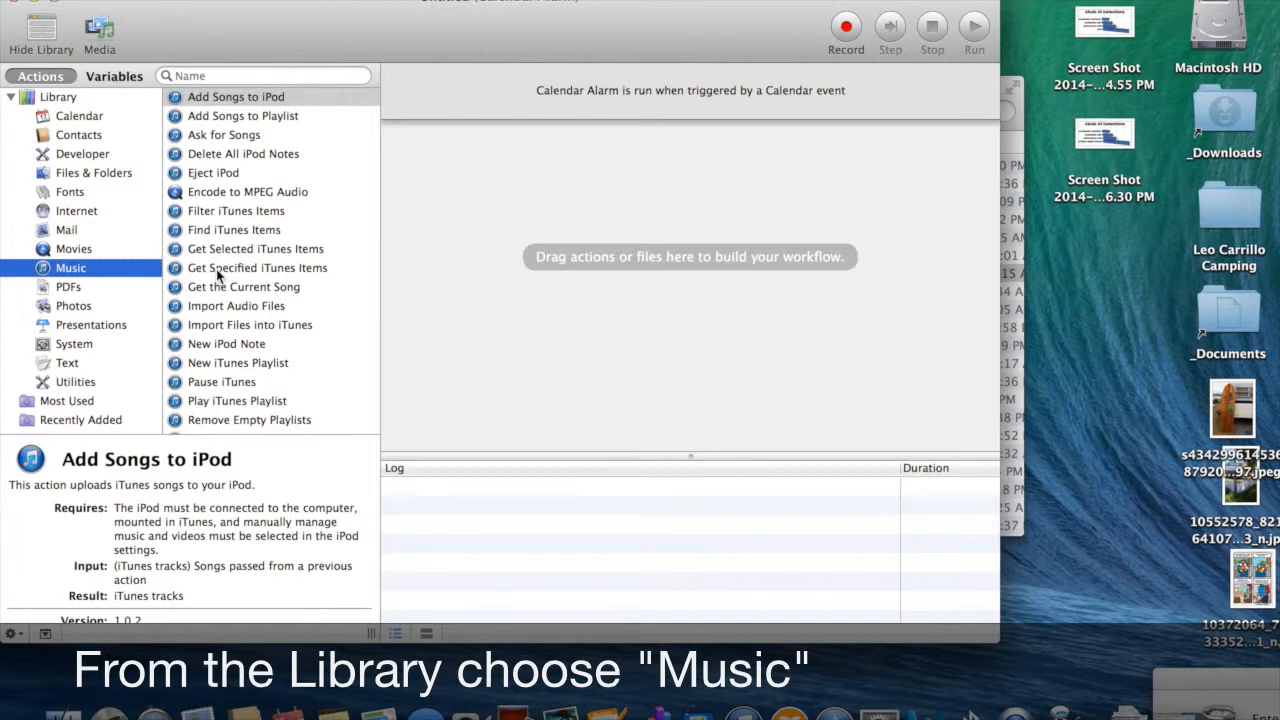
click(238, 233)
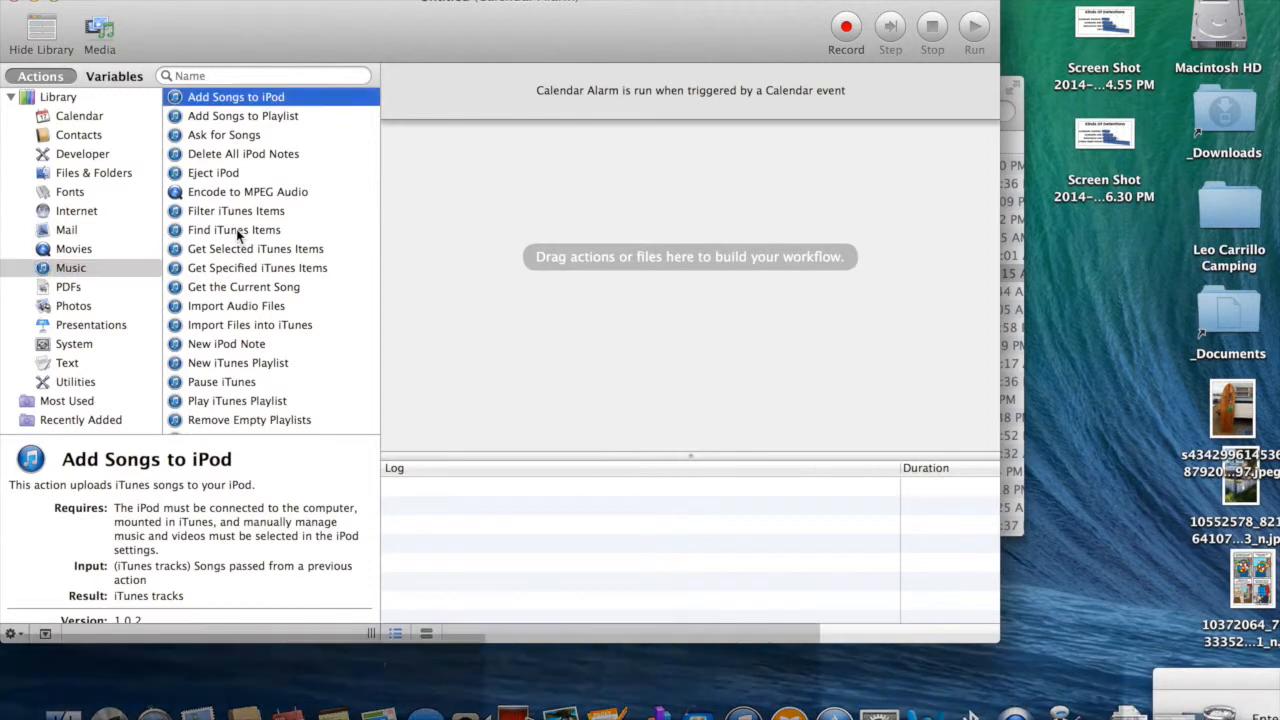
click(236, 229)
drag(236, 229, 678, 207)
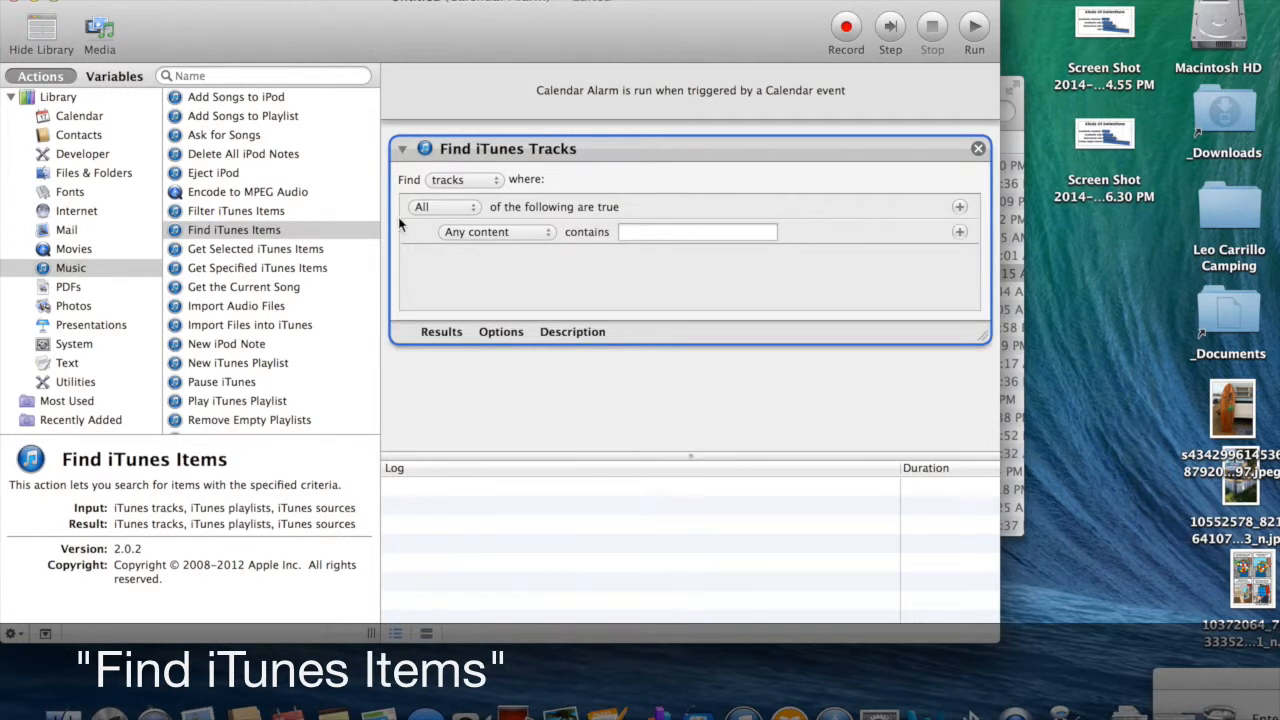
Step: Set the find action to look for playlists whose name contains "Class Begins"
click(477, 178)
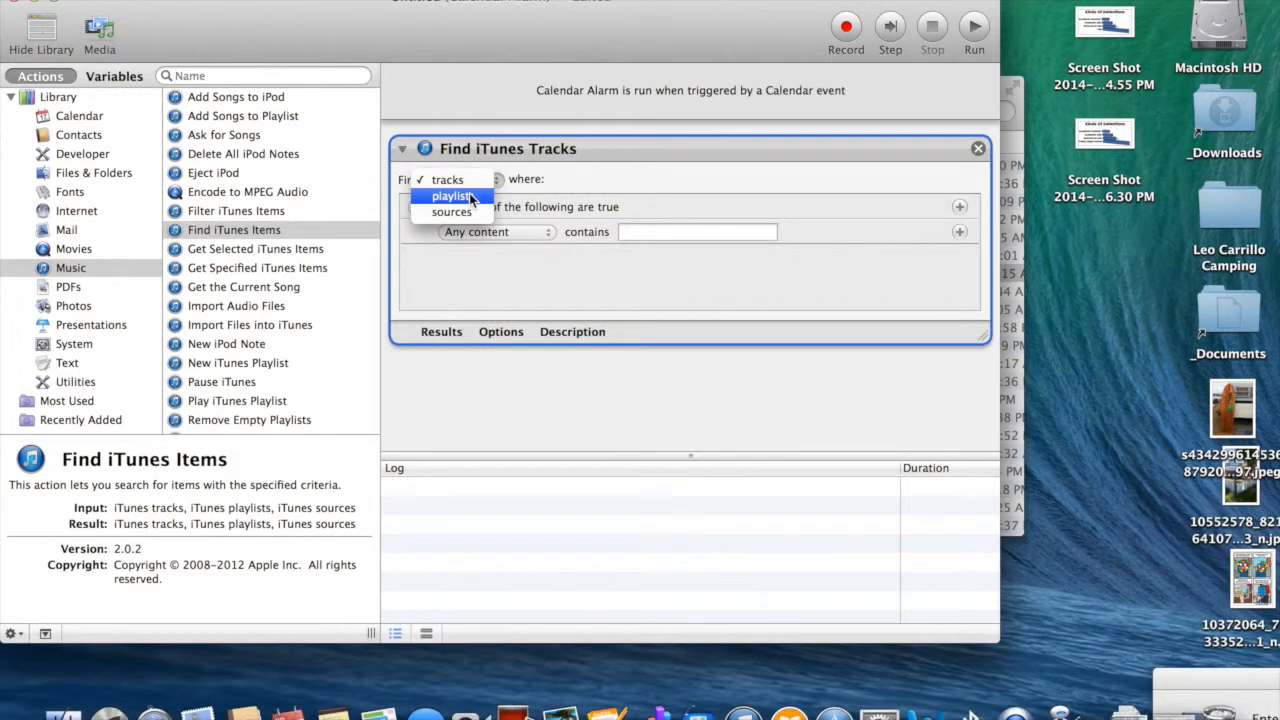
click(471, 197)
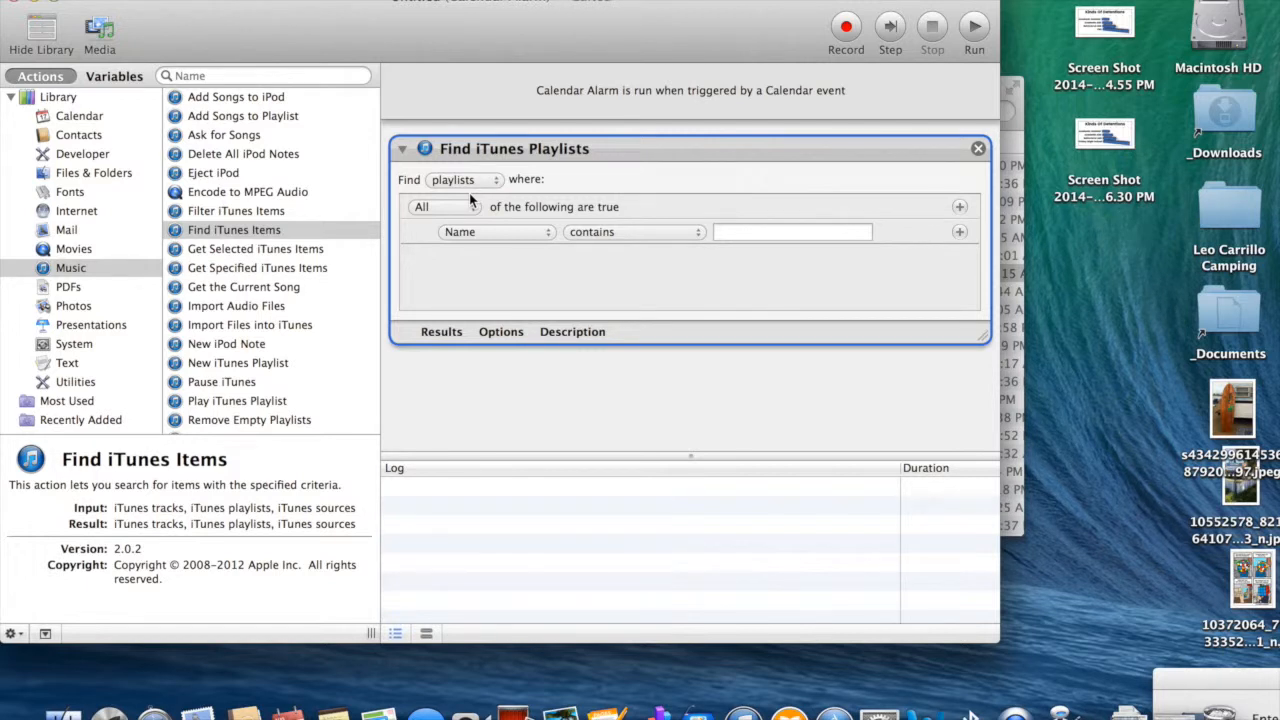
click(742, 232)
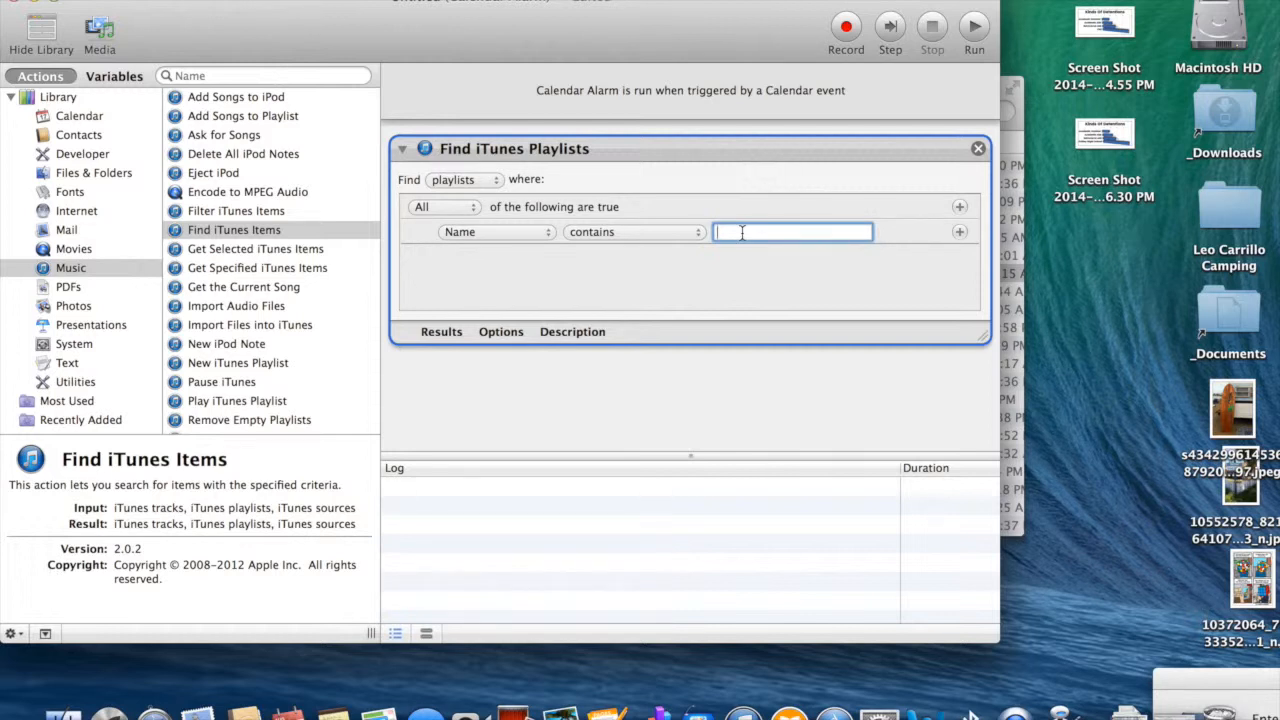
text(Class Begins)
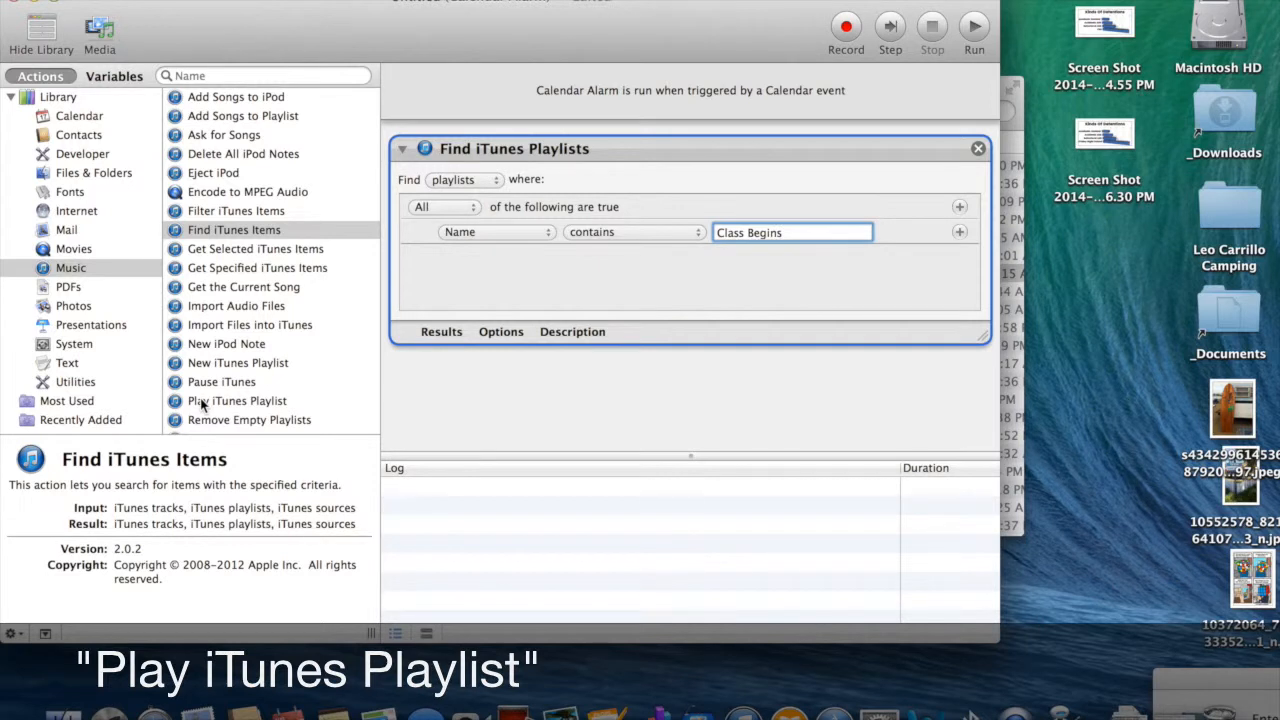
Step: Add the Play iTunes Playlist action below the Find iTunes Playlists action
click(200, 401)
drag(200, 401, 527, 394)
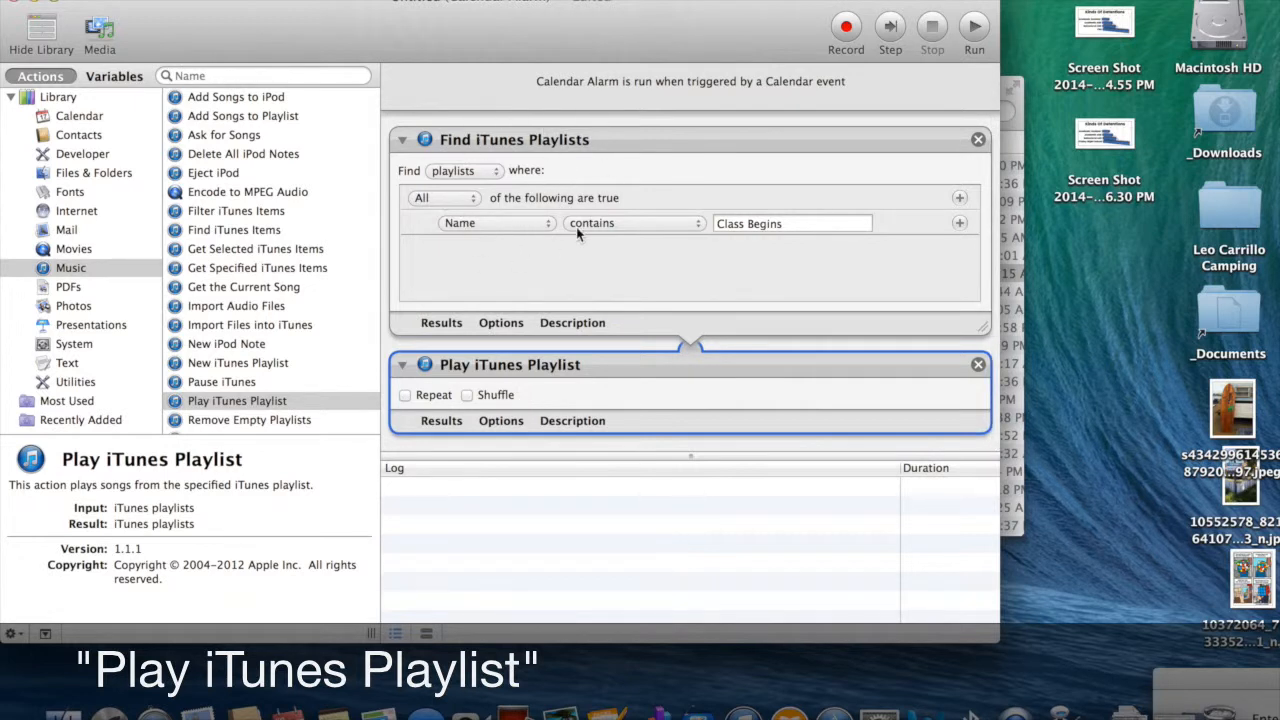
click(443, 414)
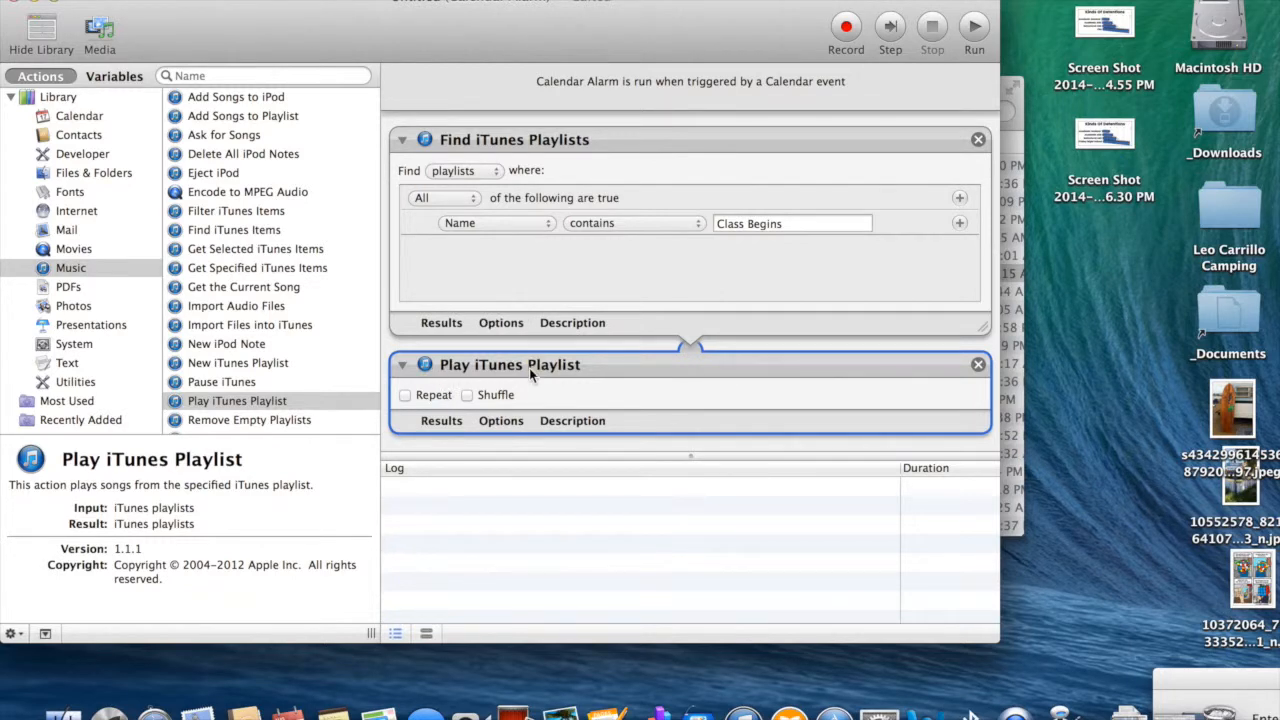
Step: Run the workflow as a test, then switch to iTunes and pause the playing song
drag(620, 4, 714, 32)
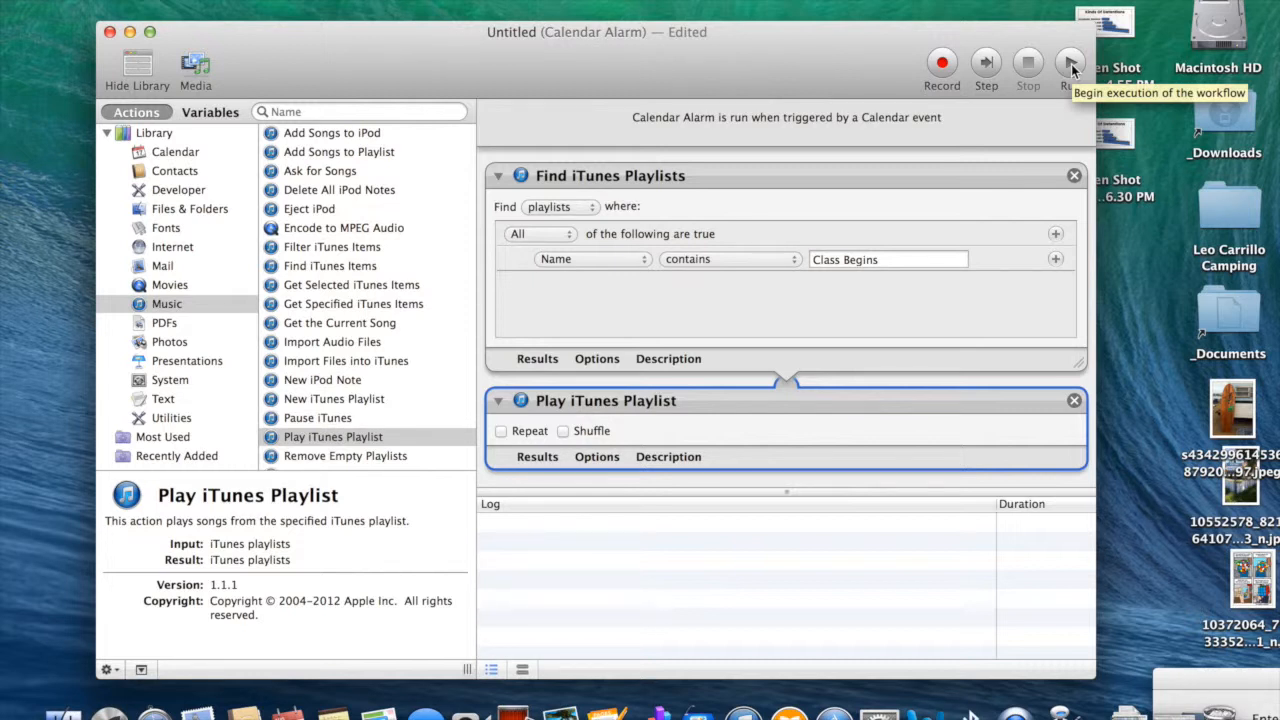
click(1071, 66)
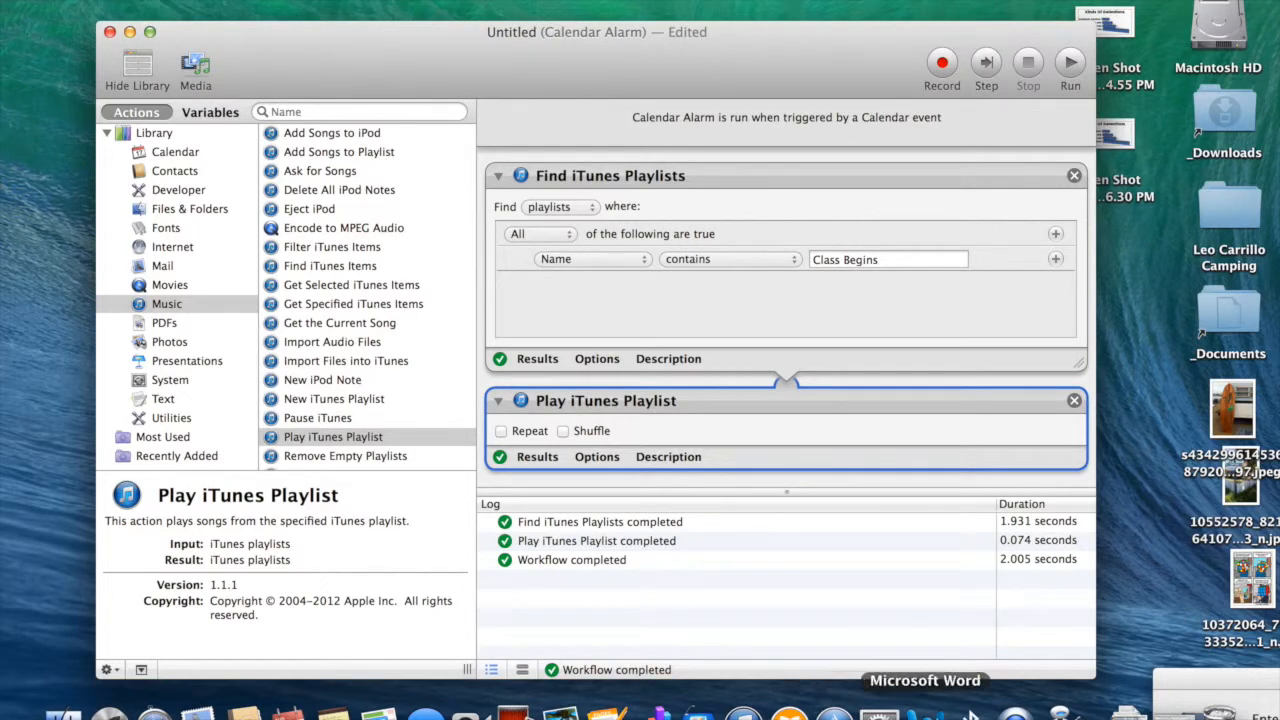
click(743, 712)
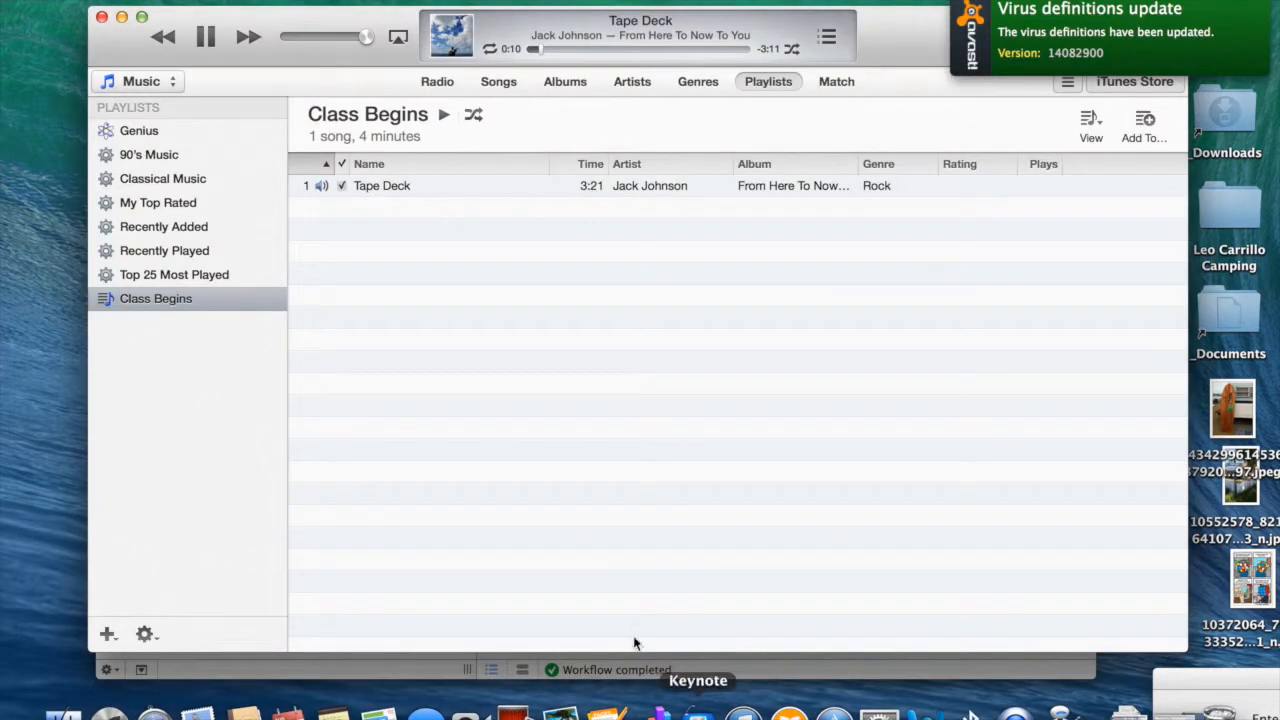
click(206, 37)
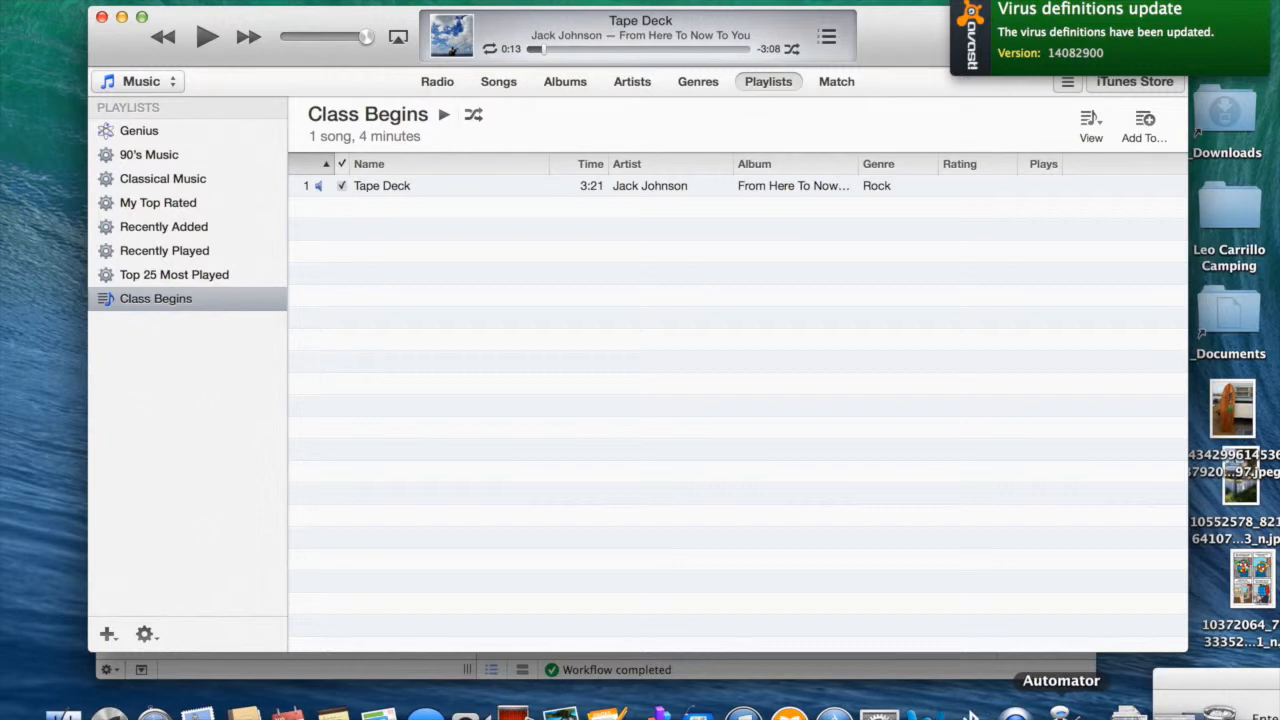
Step: Switch to Automator and save the calendar alarm as "Class Begins", then pause the song it starts in iTunes
click(1061, 710)
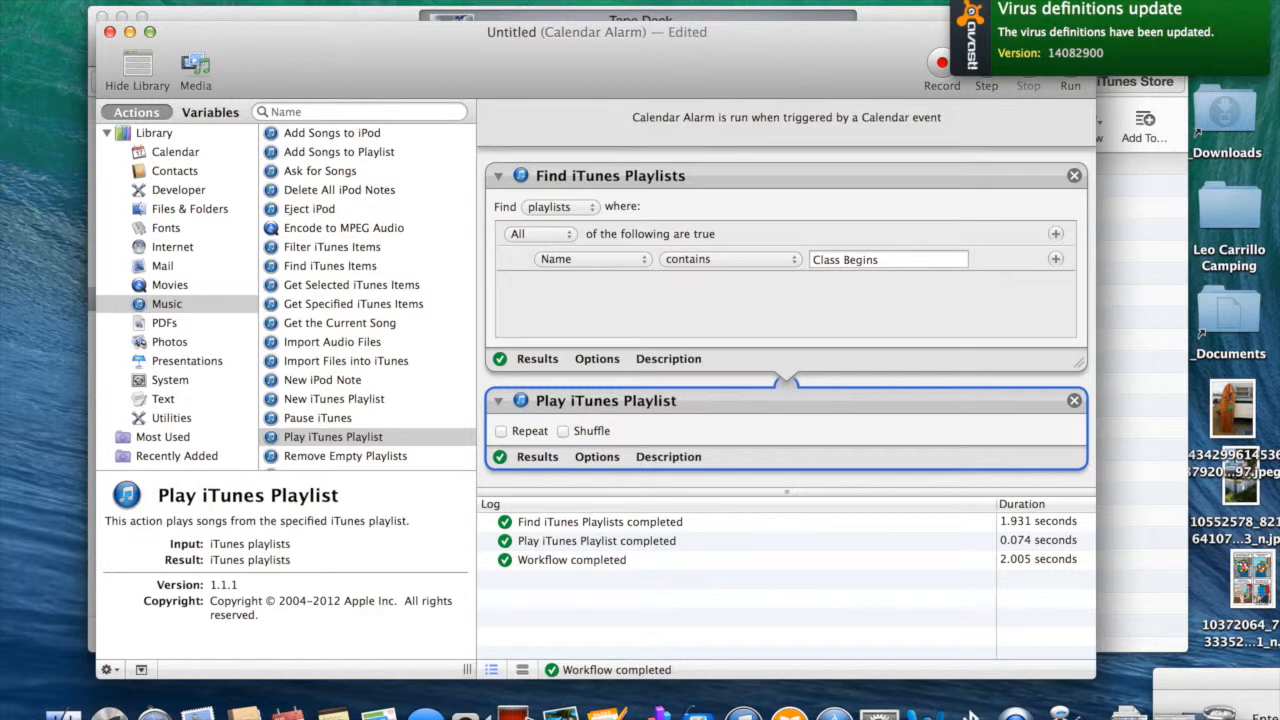
click(160, 0)
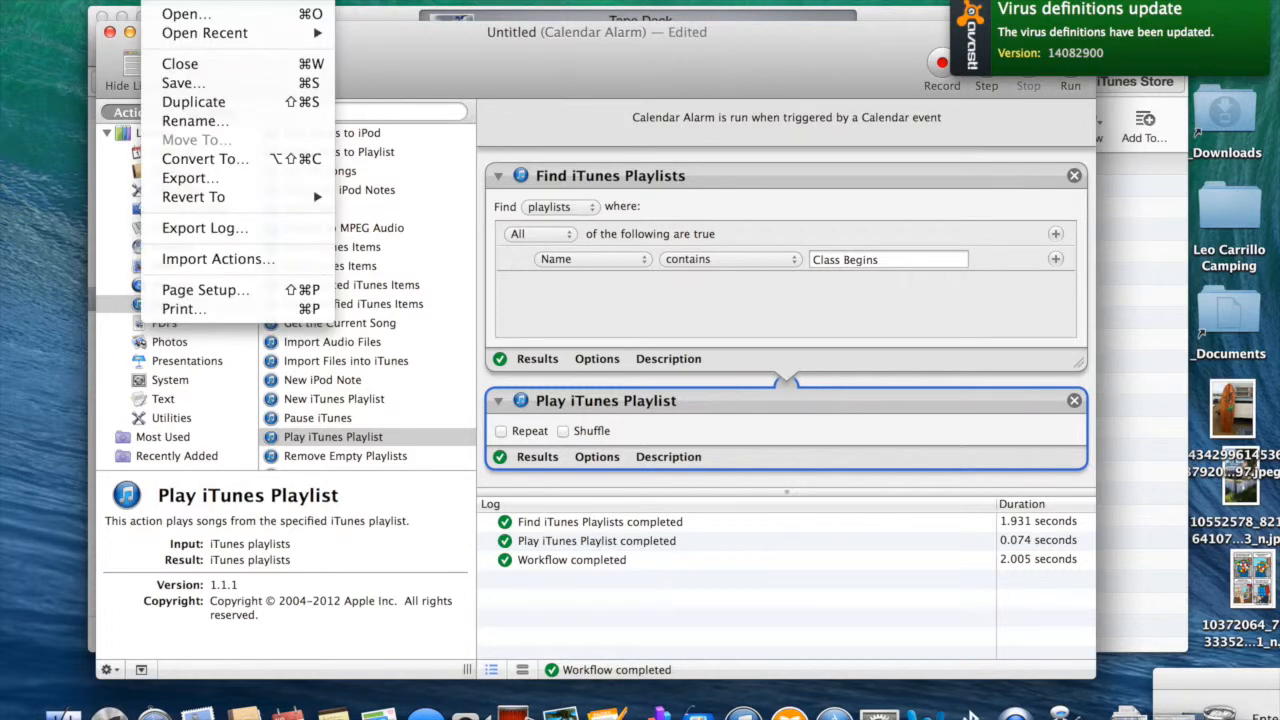
click(188, 83)
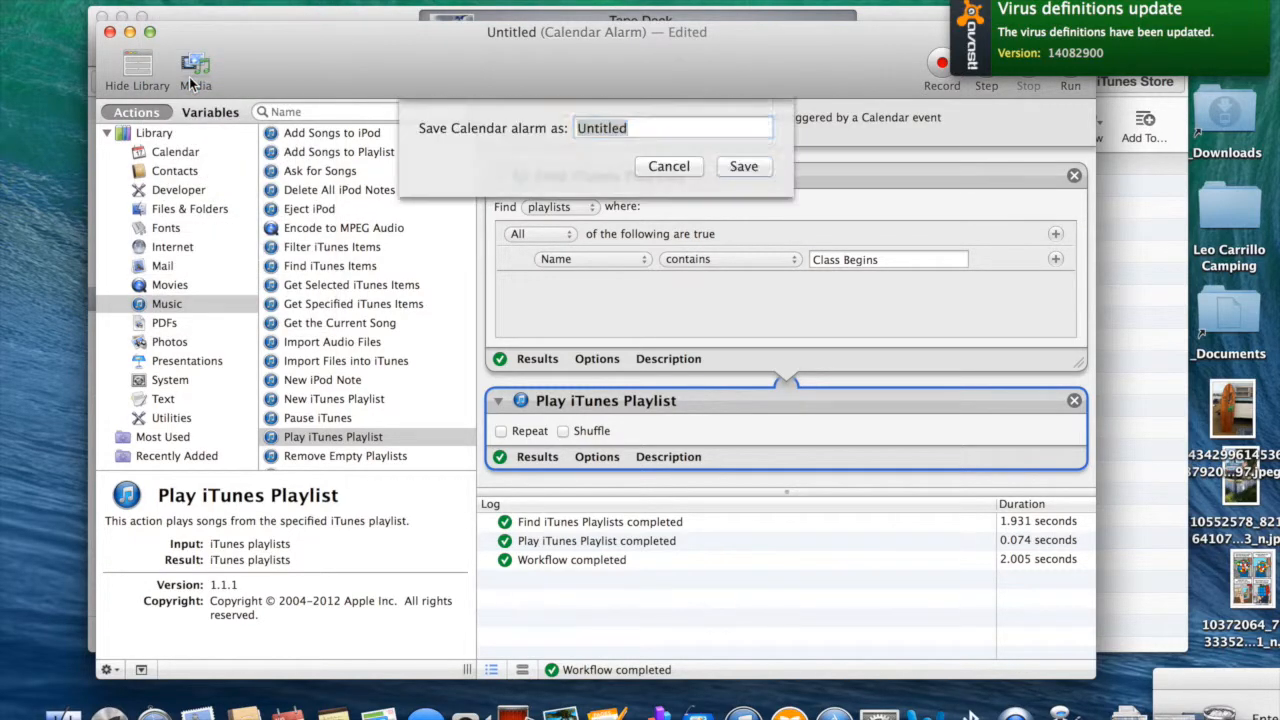
text(Class Begins)
key(Return)
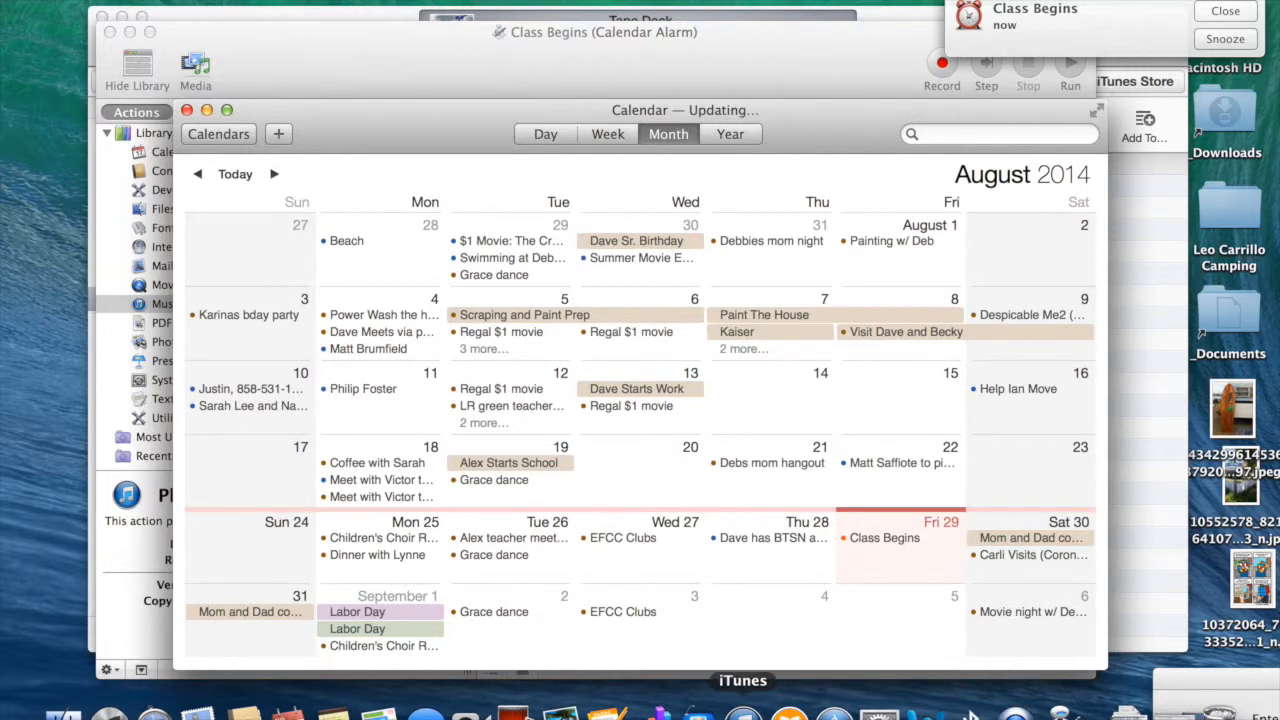
click(744, 712)
click(205, 37)
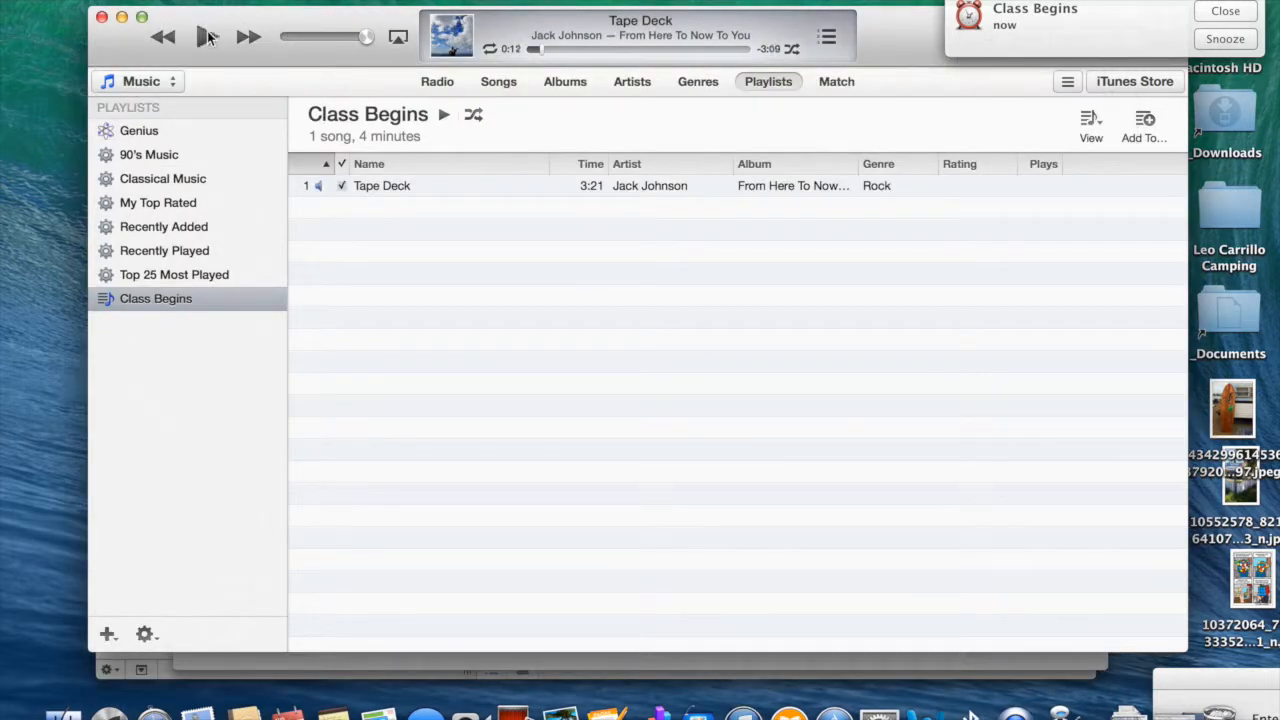
Step: In Calendar's week view, set Friday's Class Begins event to run from 8:00 AM to 8:05 AM
click(289, 712)
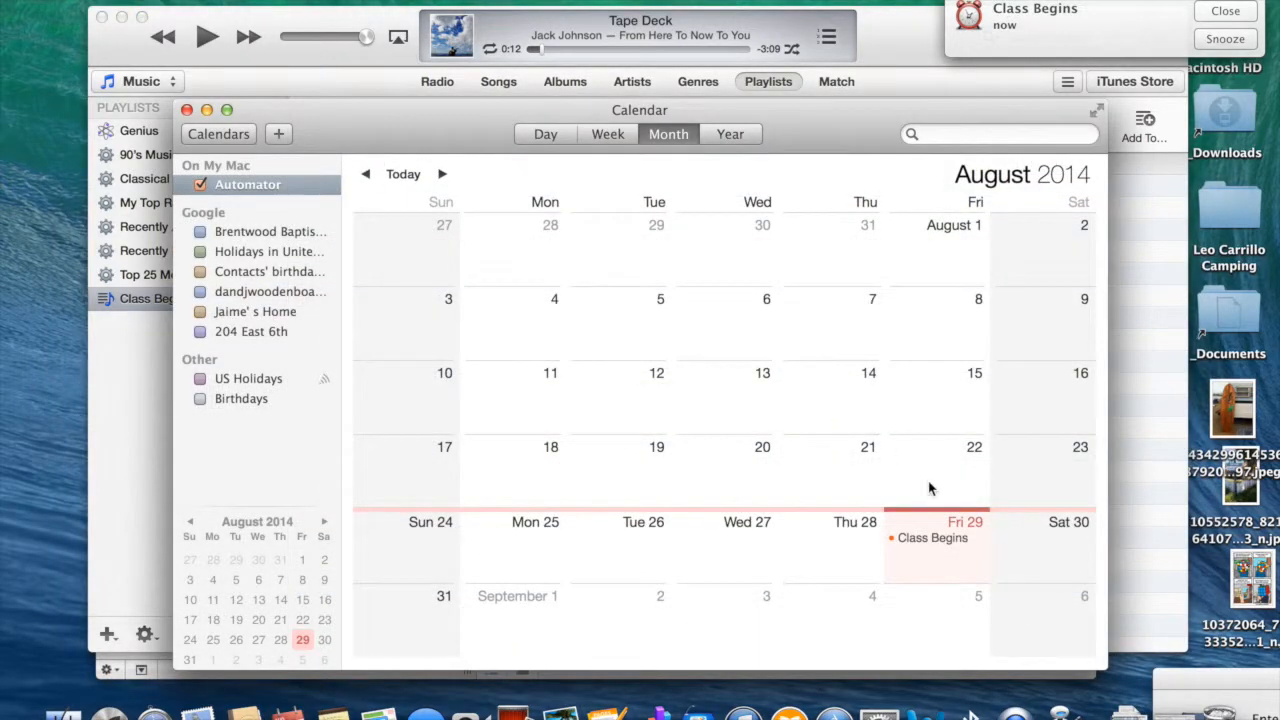
click(608, 136)
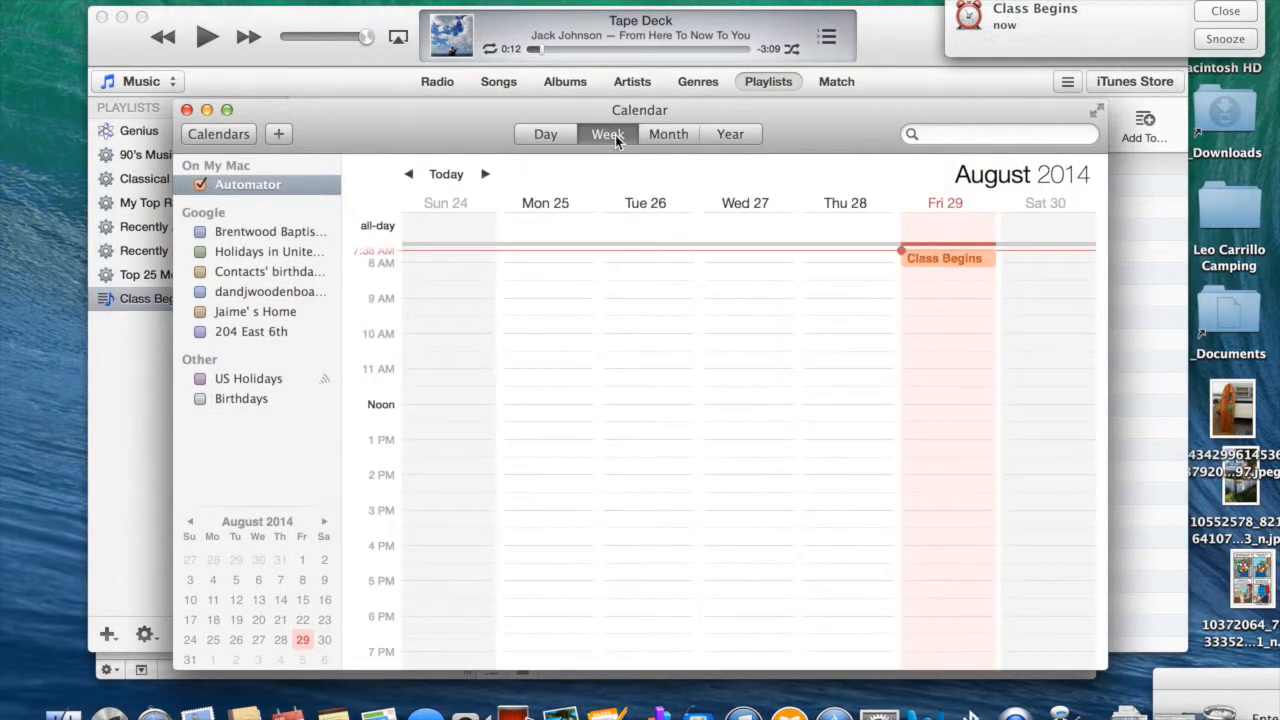
double_click(940, 260)
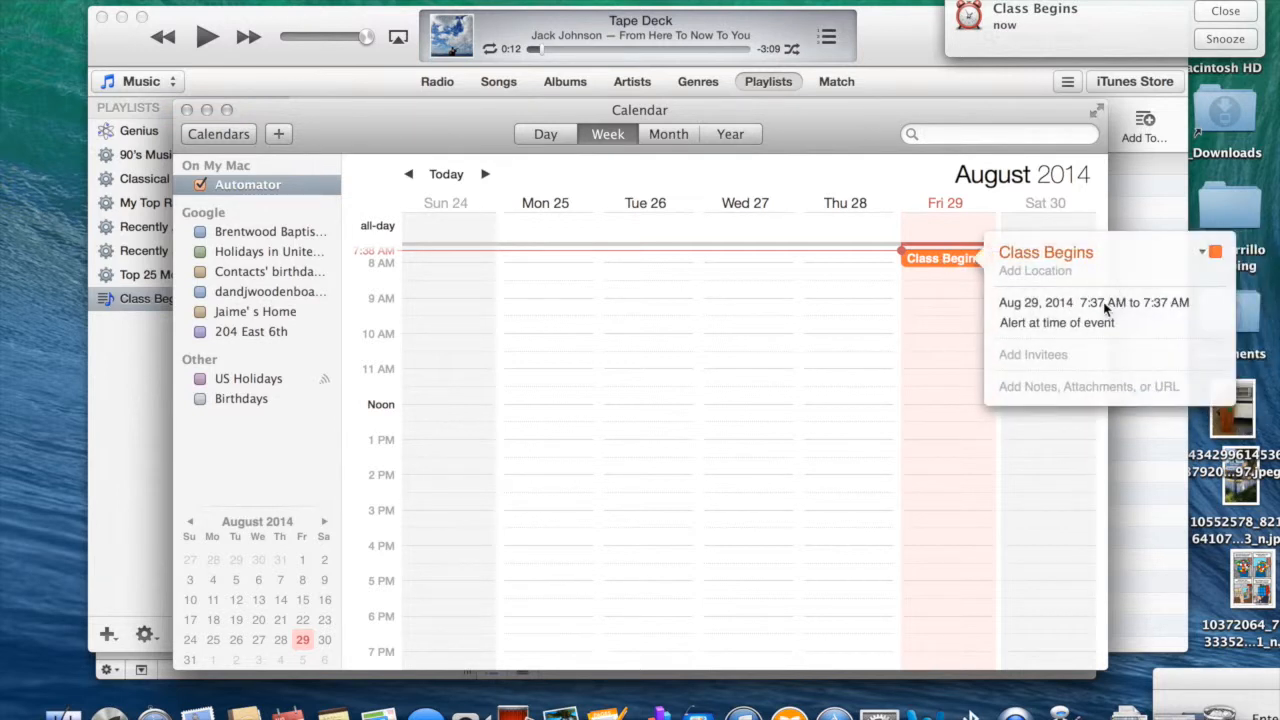
click(1098, 306)
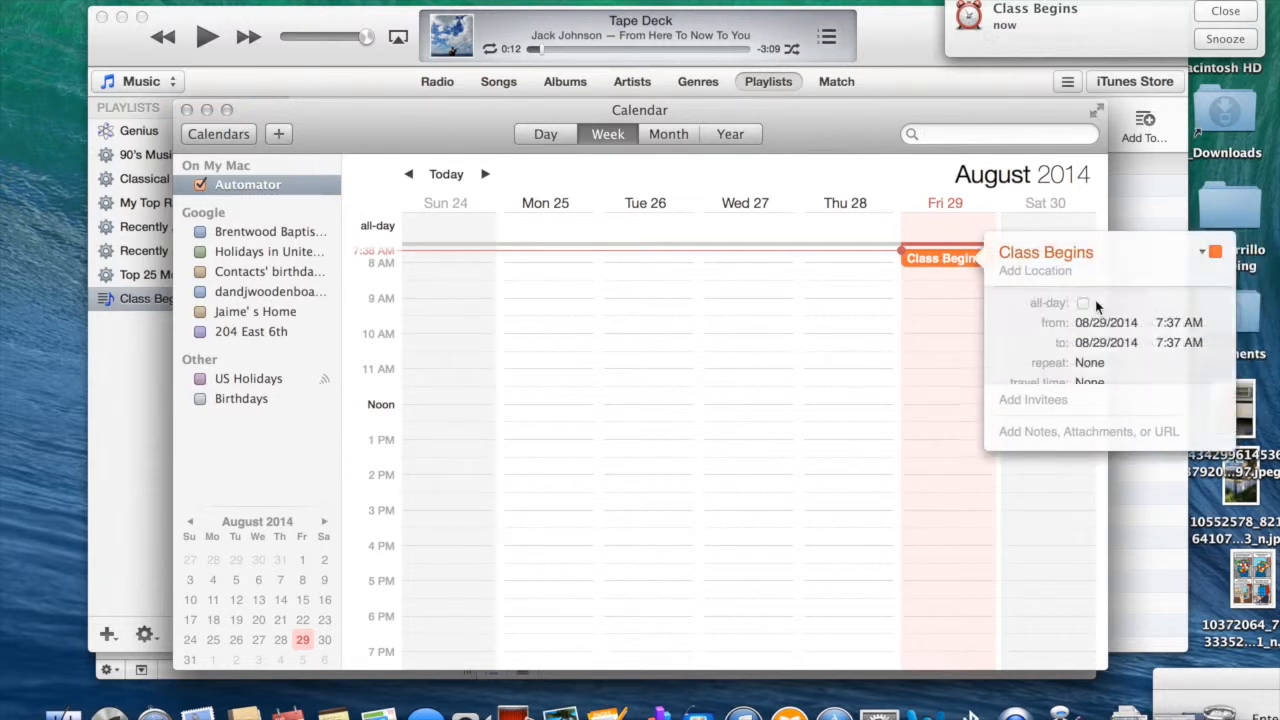
click(1158, 323)
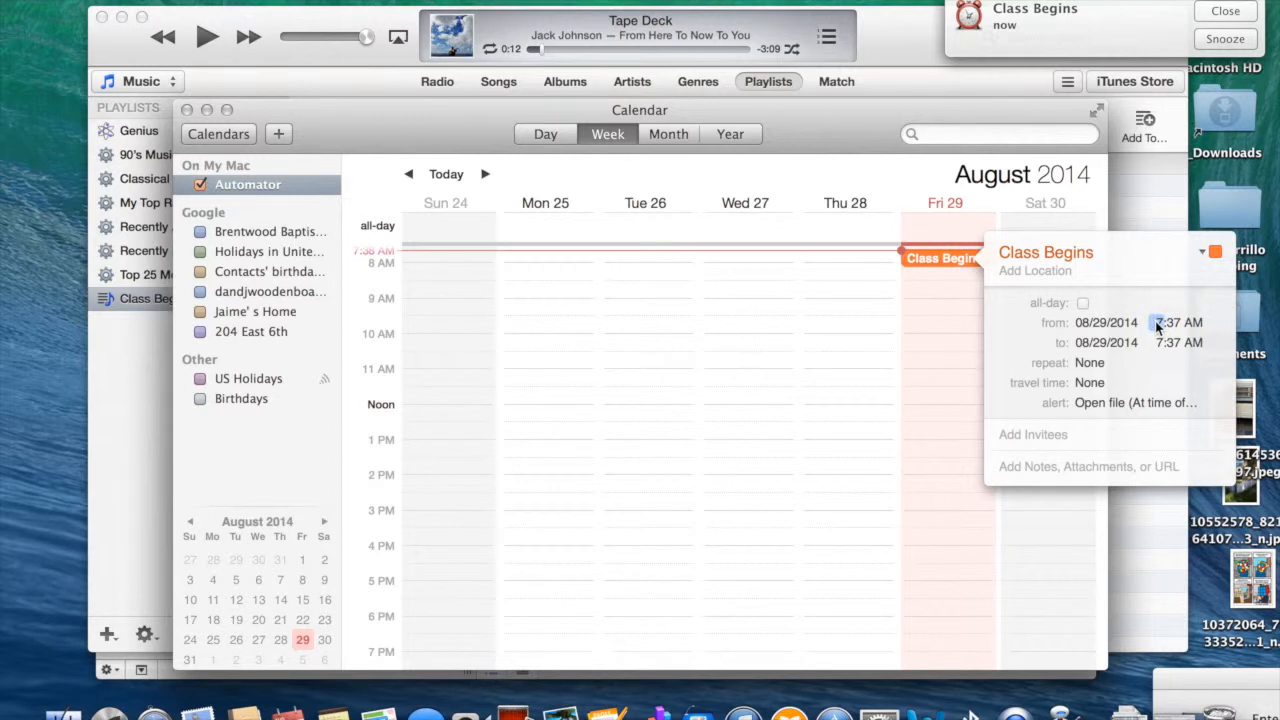
text(8:)
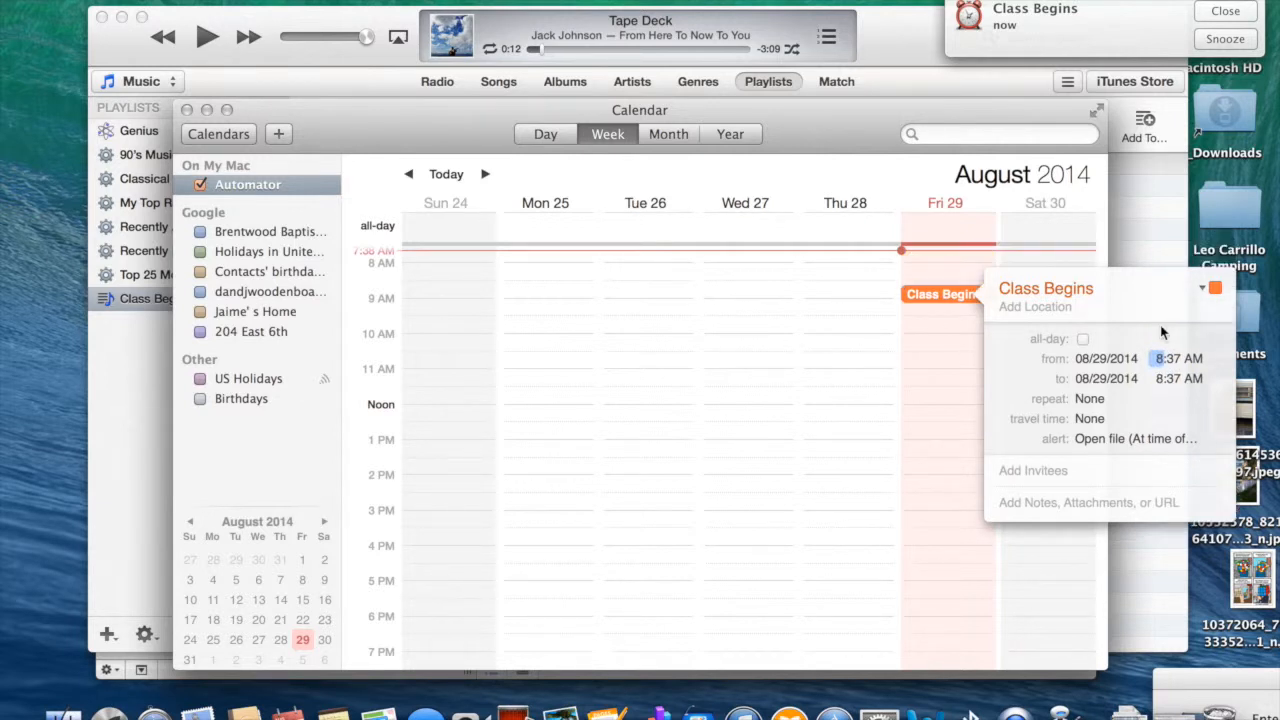
text(00)
click(1172, 358)
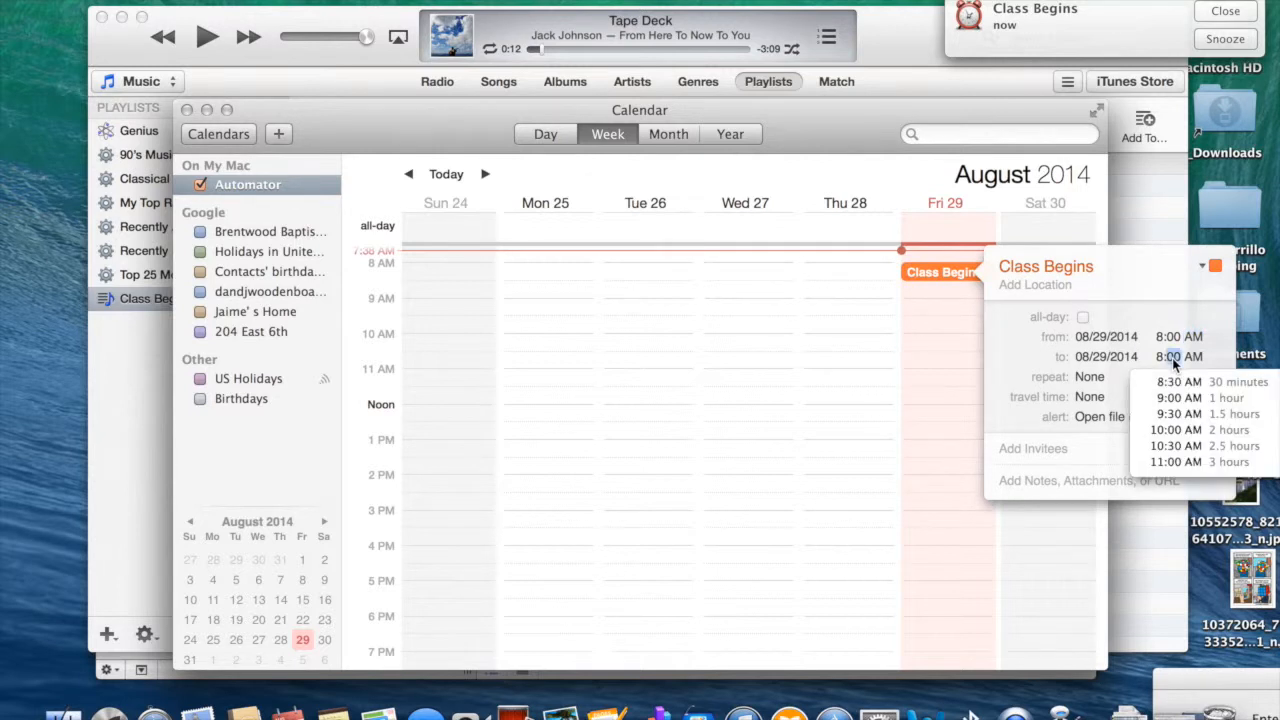
text(05)
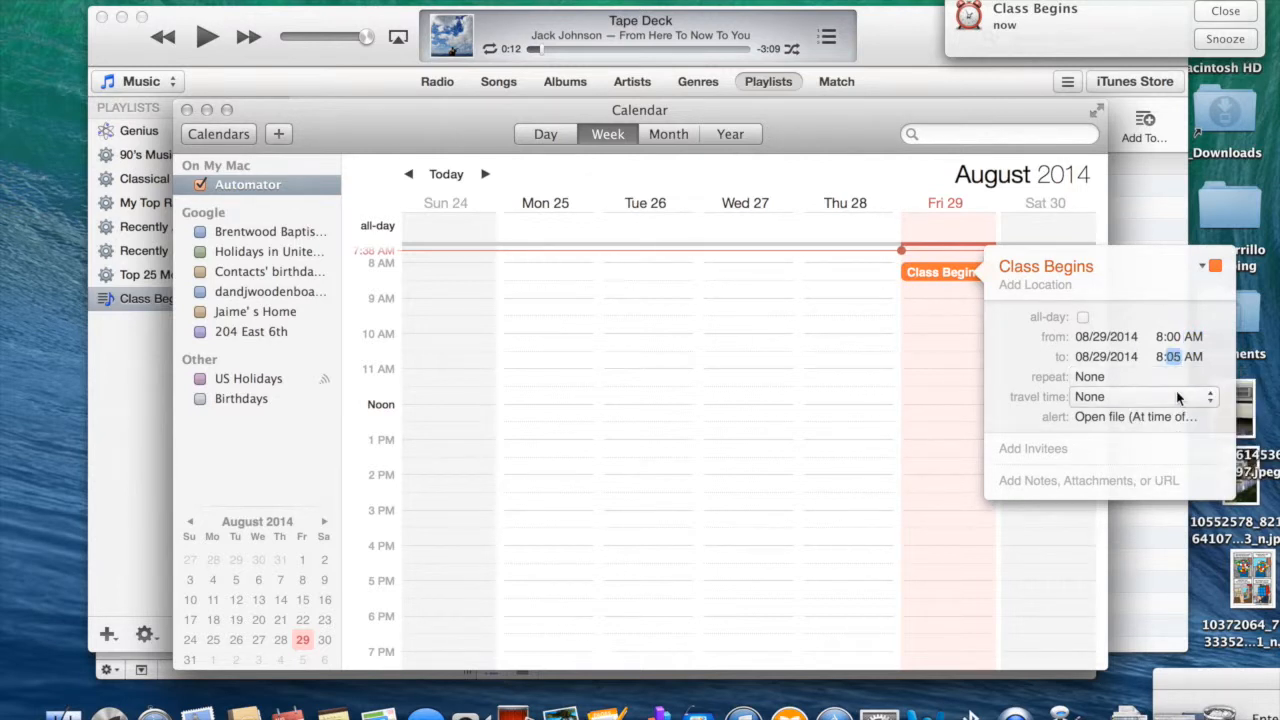
Step: Give the Class Begins event a custom weekly repeat on Wednesday and Friday
click(1134, 376)
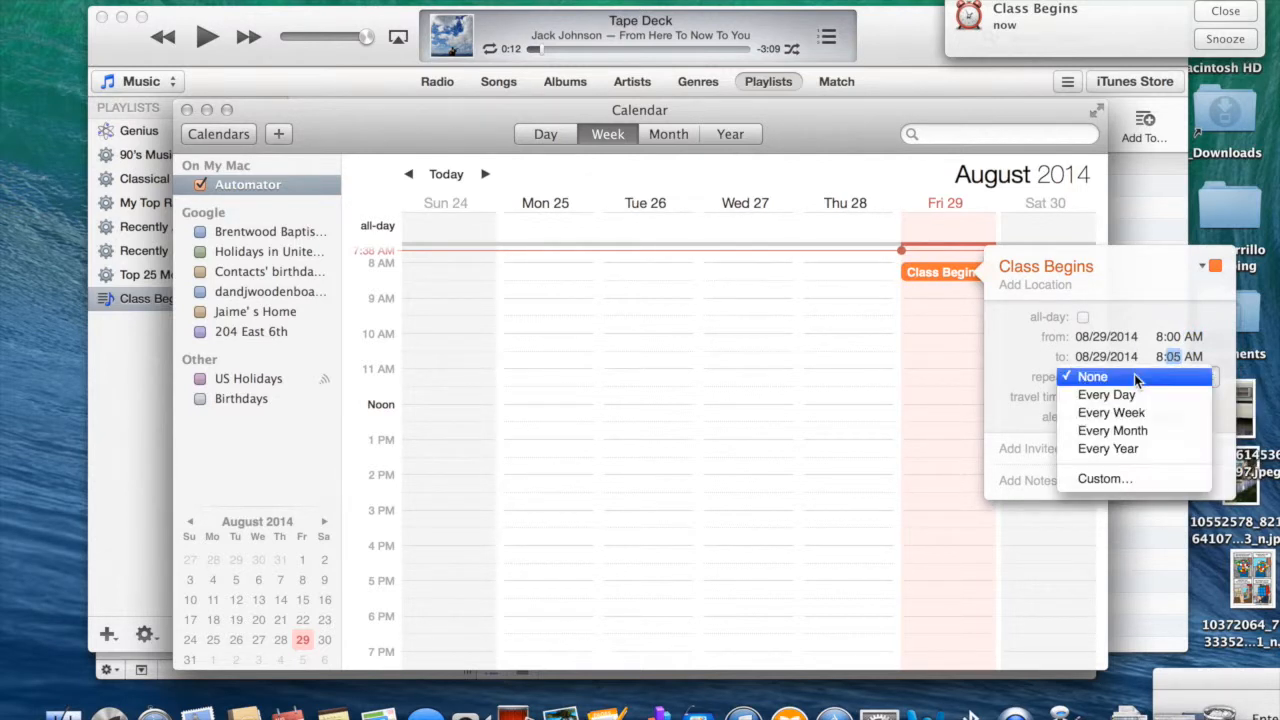
click(1121, 477)
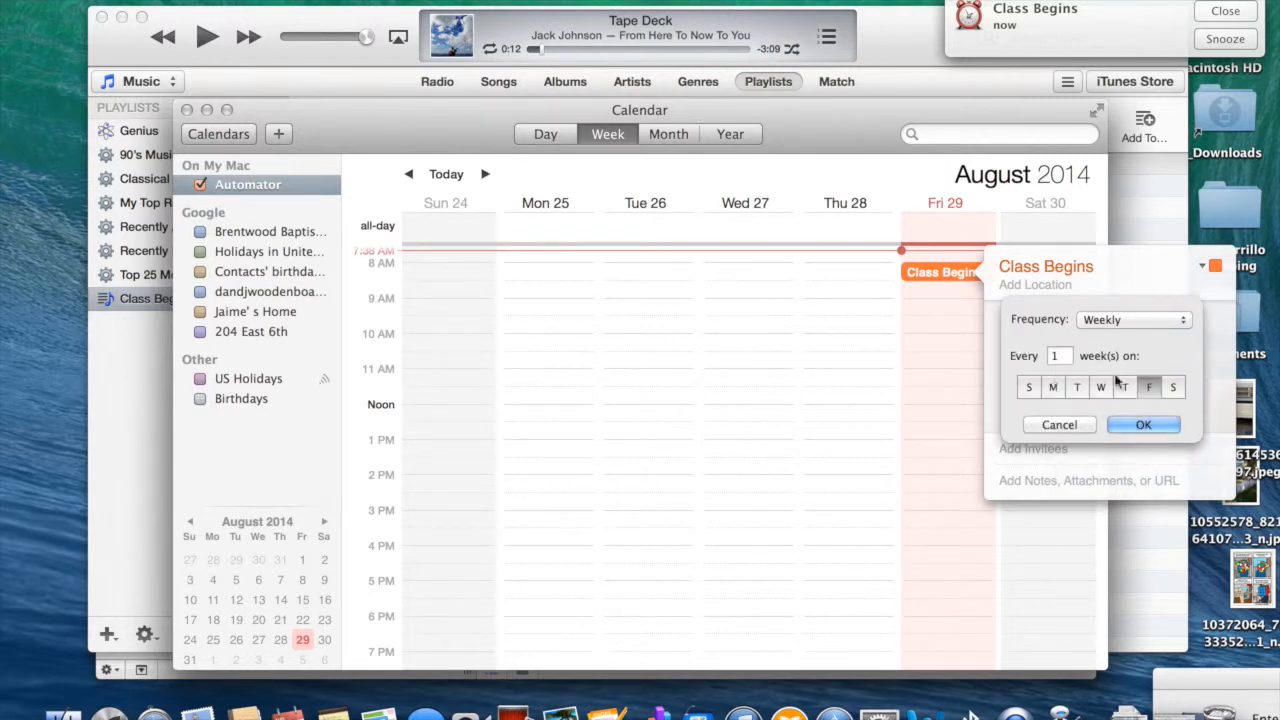
click(1100, 387)
click(1143, 426)
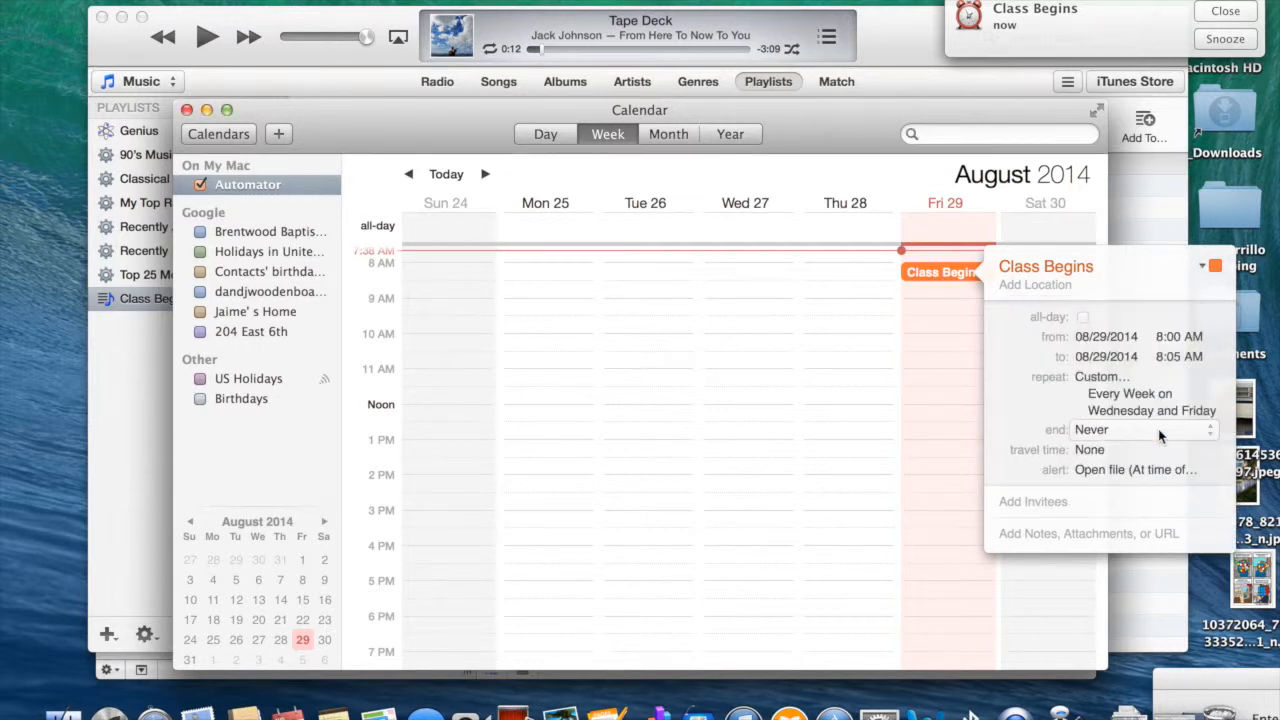
click(872, 292)
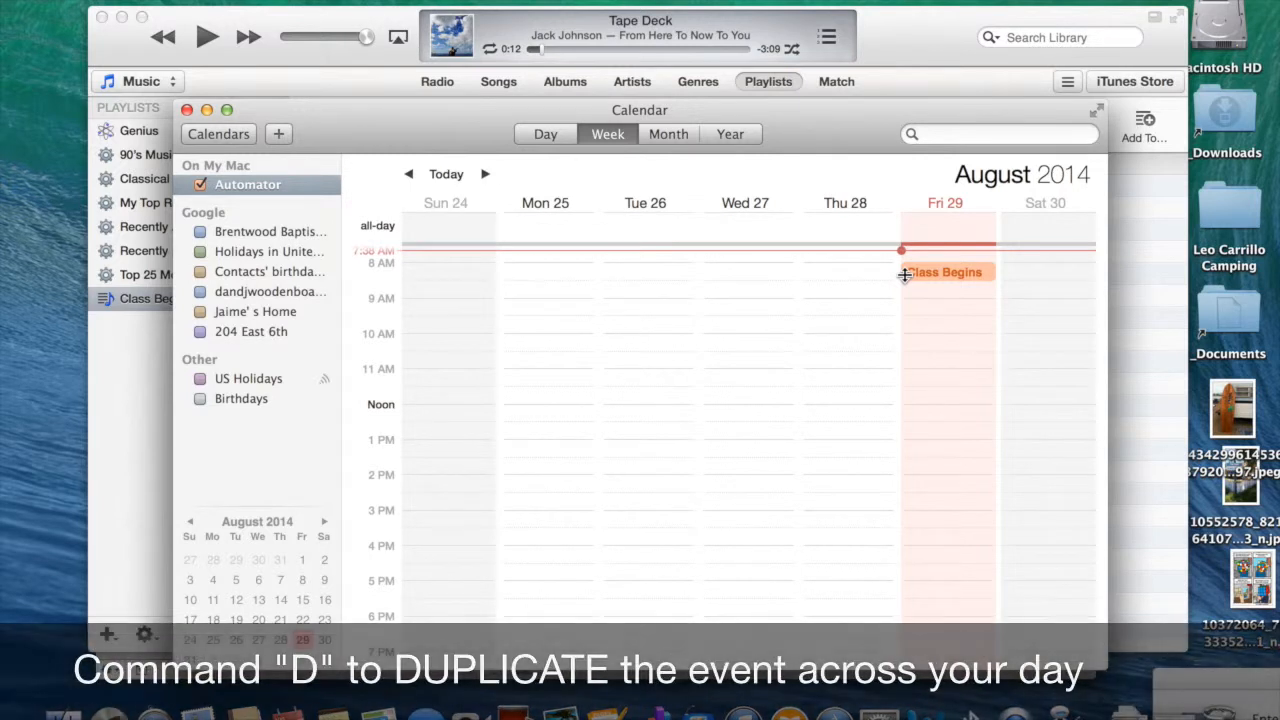
Step: Duplicate Friday's Class Begins event, move the copy to 10 AM the same day, and check its details
click(926, 278)
key(super+d)
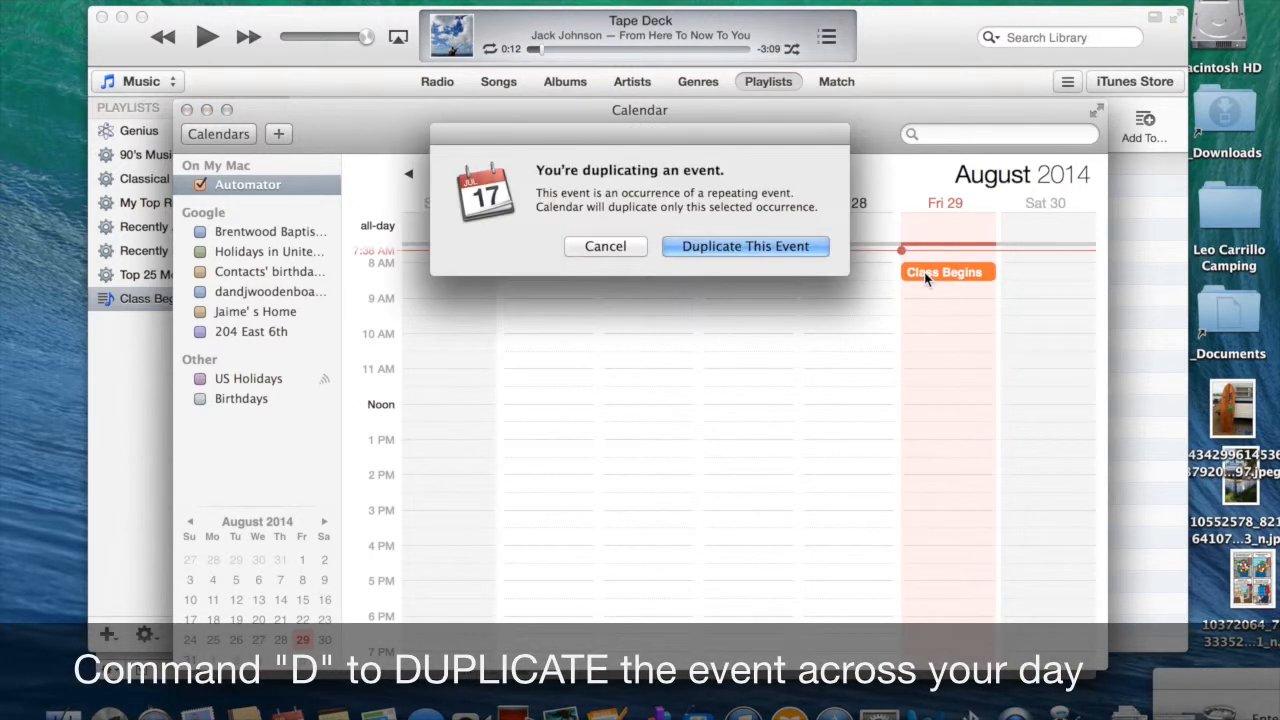
click(755, 249)
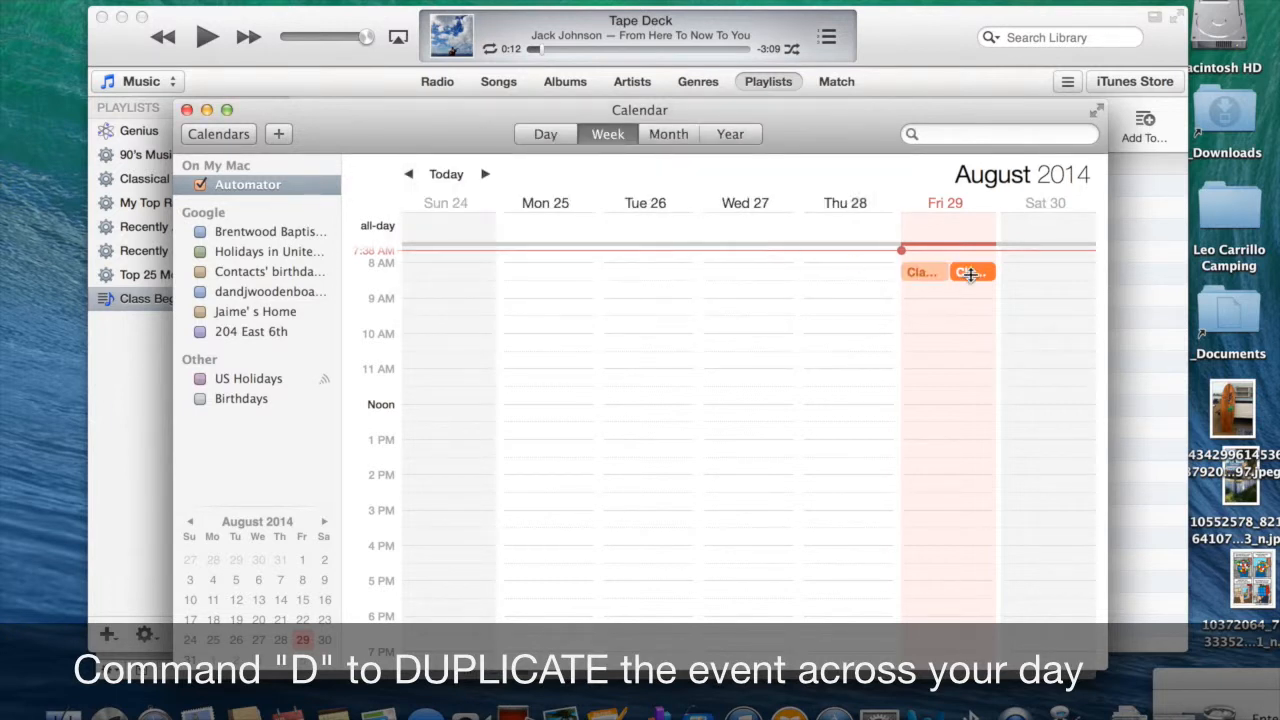
drag(977, 270, 940, 334)
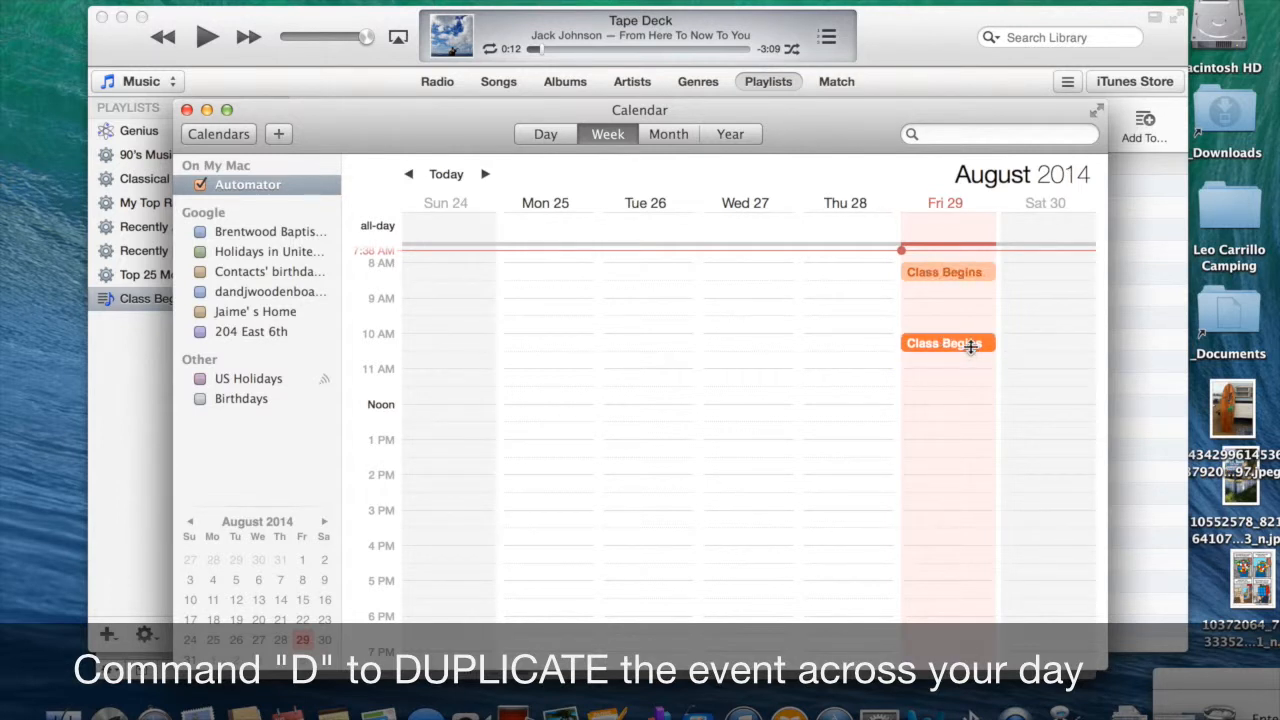
double_click(970, 346)
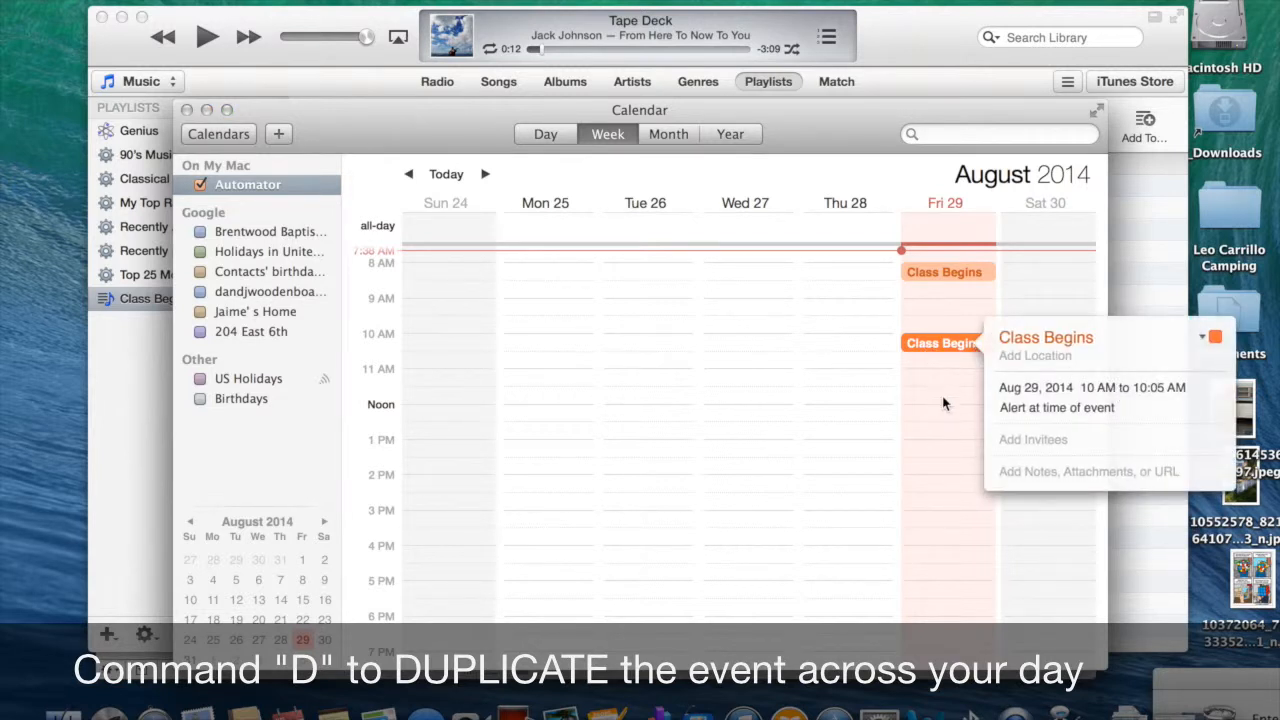
click(954, 422)
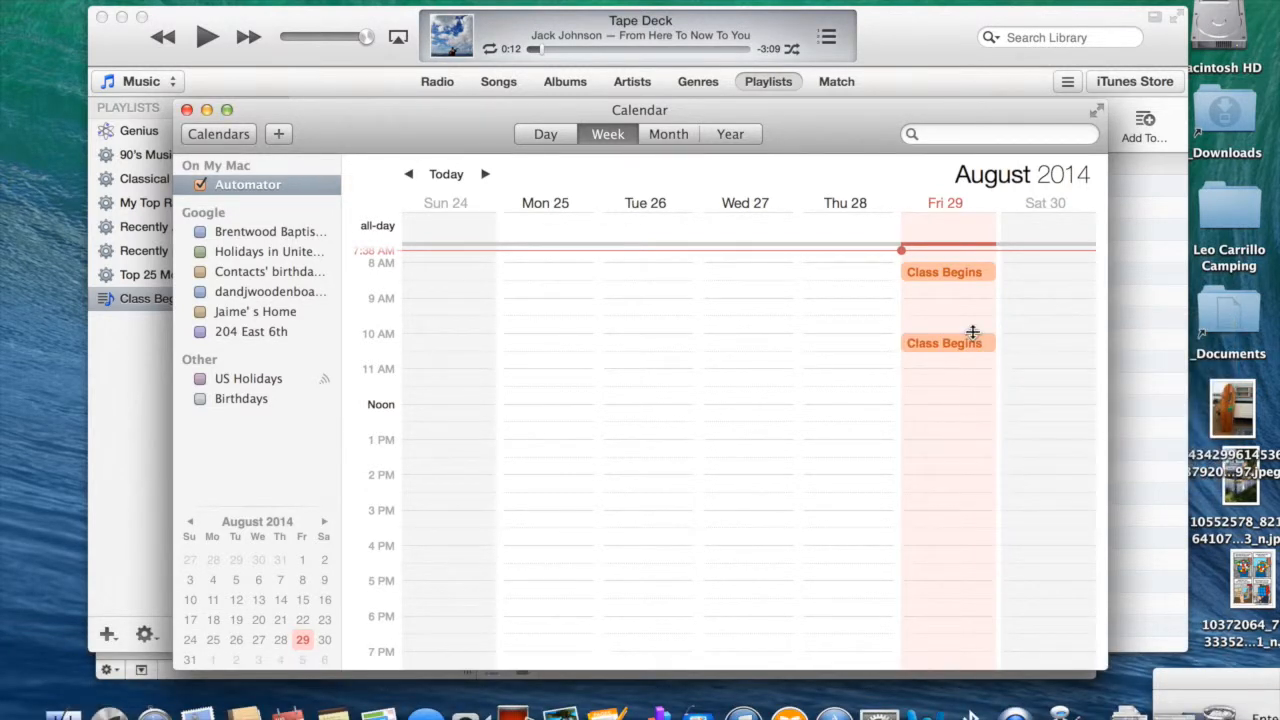